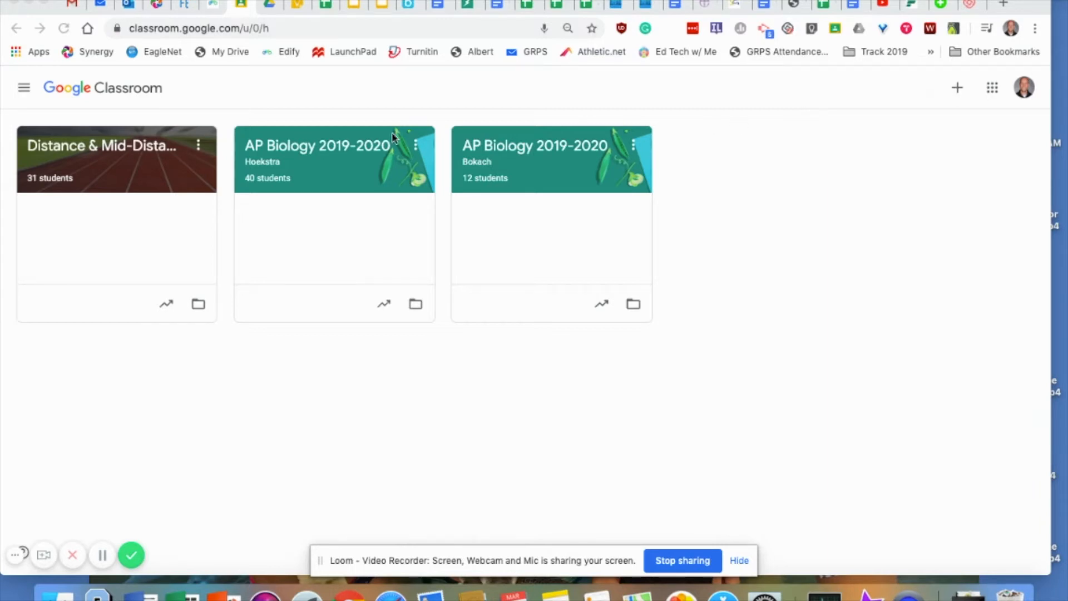
Step: Open the AP Biology 2019-2020 class with 40 students and review its general settings for the stream and classwork notifications
{"action": "left_click", "coordinate": [354, 147]}
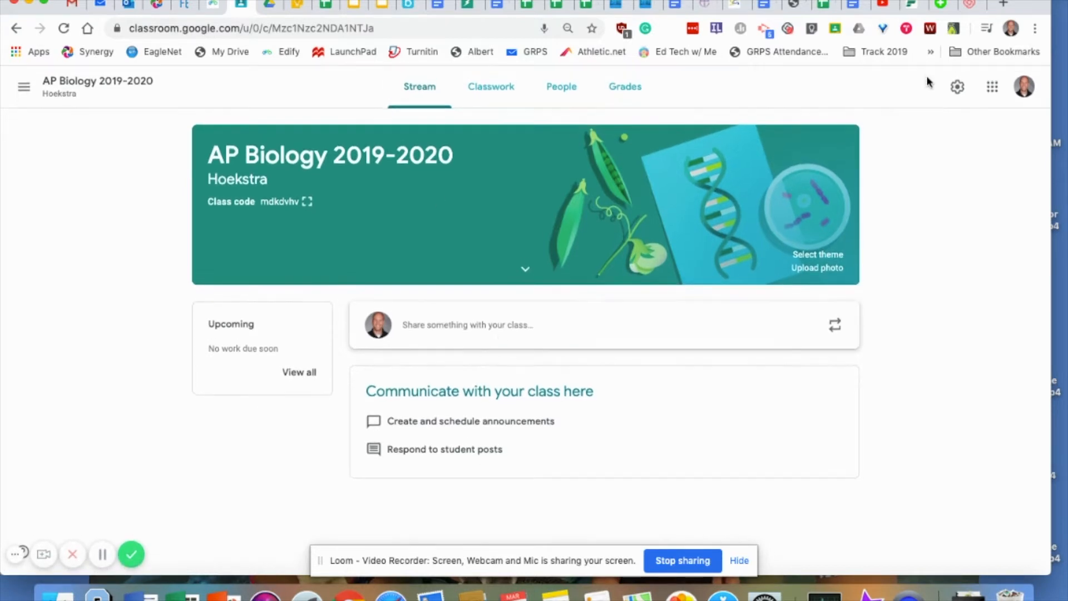
{"action": "left_click", "coordinate": [956, 88]}
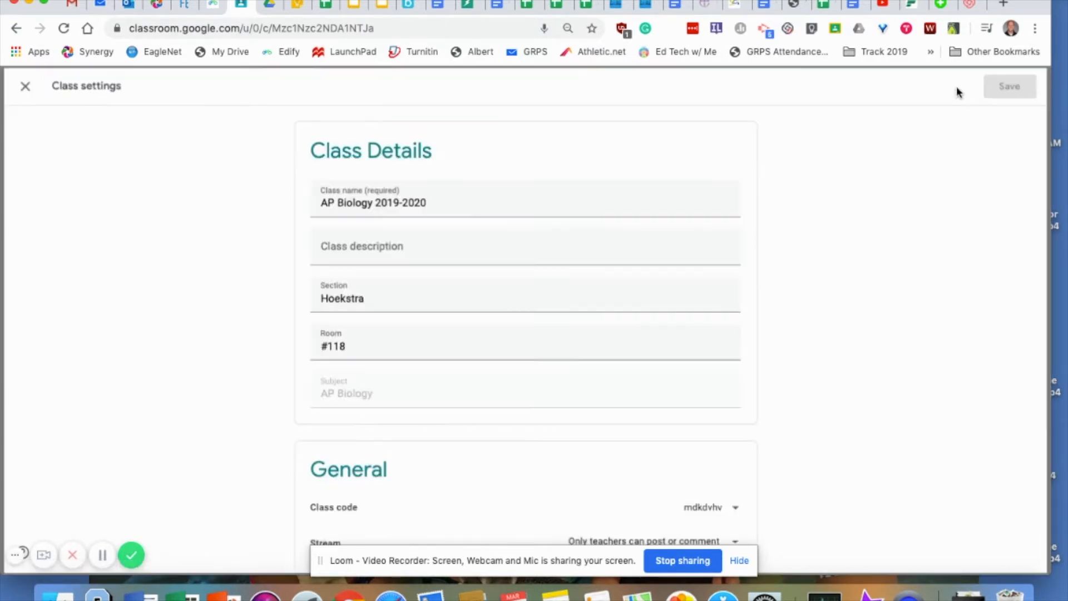
{"action": "scroll", "coordinate": [660, 243], "scroll_direction": "down", "scroll_amount": 6}
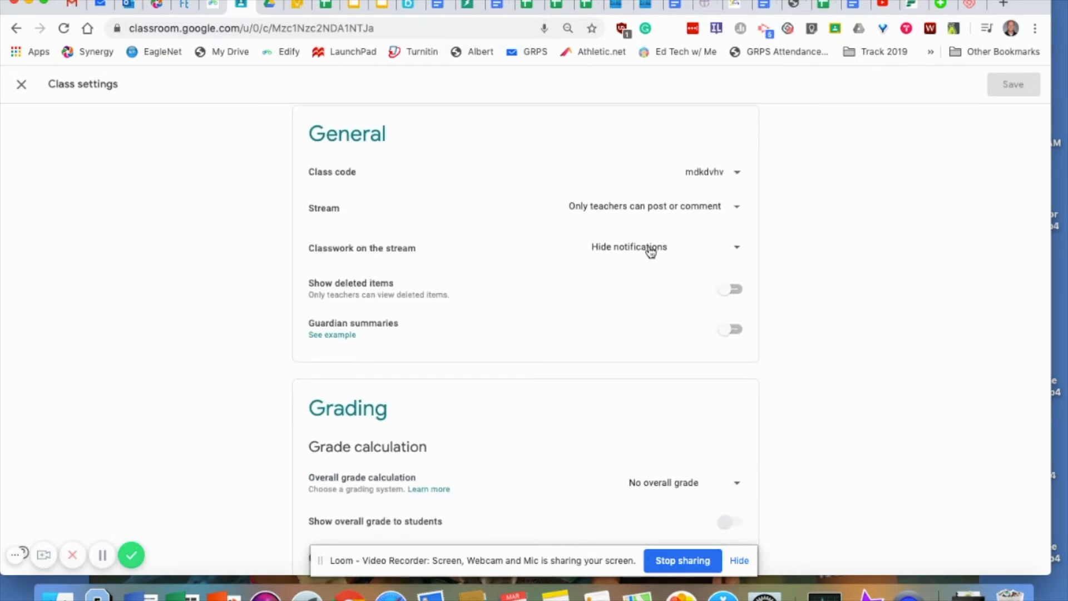
{"action": "scroll", "coordinate": [651, 252], "scroll_direction": "up", "scroll_amount": 2}
{"action": "left_click", "coordinate": [22, 87]}
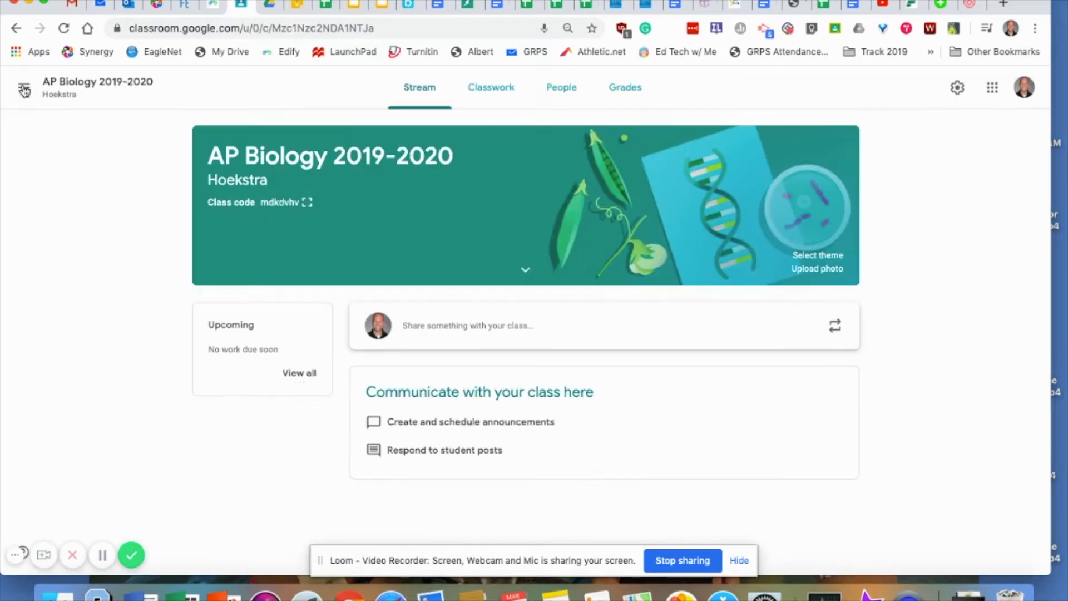
Step: Open the class's classwork page and examine the available item types and the existing unit topics with their lessons
{"action": "scroll", "coordinate": [448, 389], "scroll_direction": "down", "scroll_amount": 1}
{"action": "left_click", "coordinate": [484, 95]}
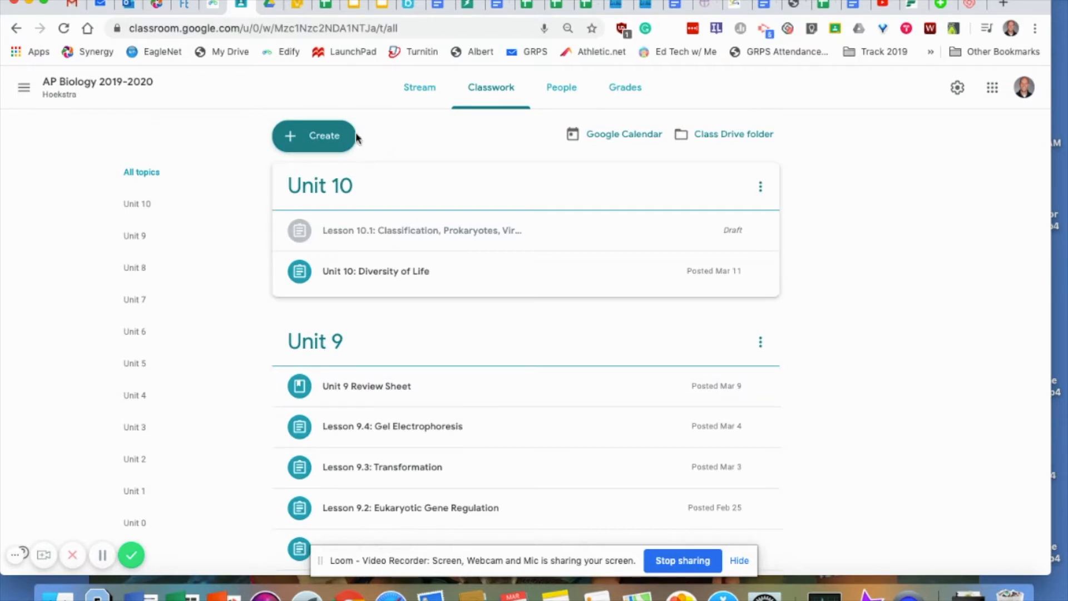
{"action": "left_click", "coordinate": [317, 134]}
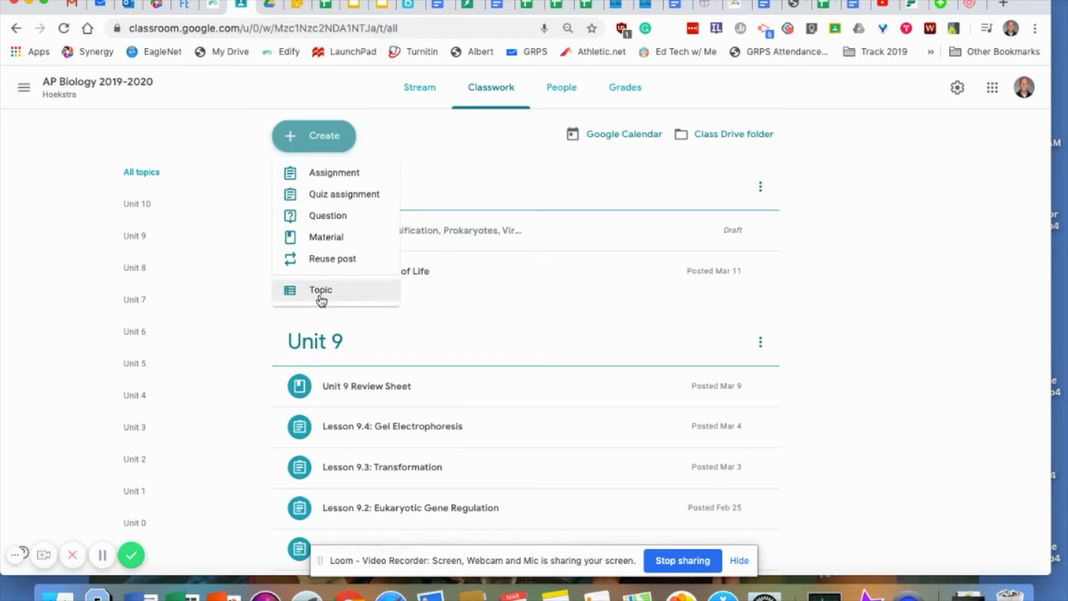
{"action": "left_click", "coordinate": [849, 233]}
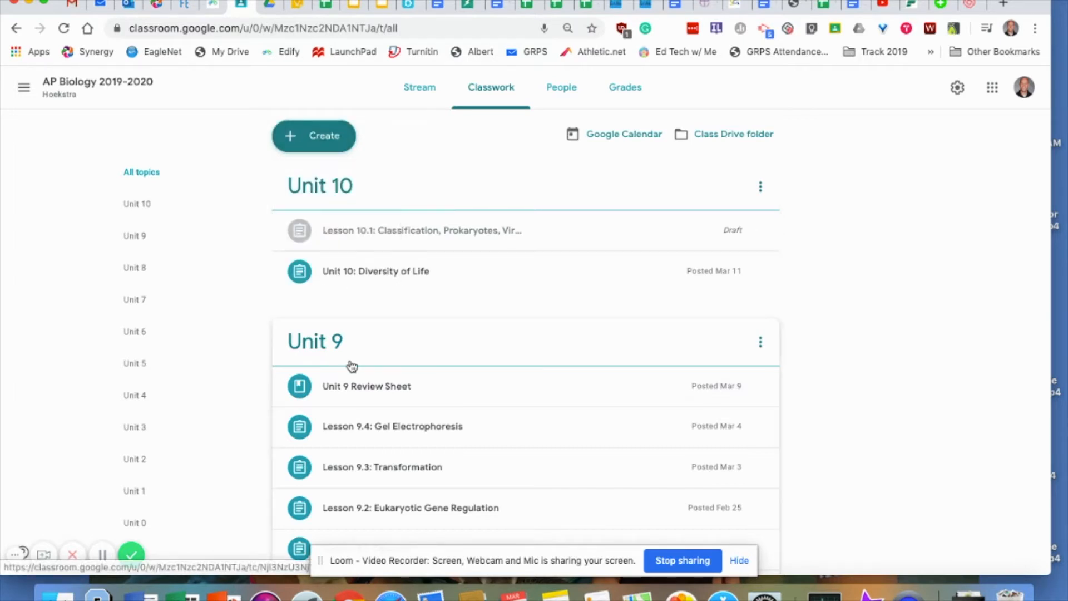
{"action": "scroll", "coordinate": [351, 366], "scroll_direction": "down", "scroll_amount": 6}
{"action": "scroll", "coordinate": [352, 365], "scroll_direction": "up", "scroll_amount": 5}
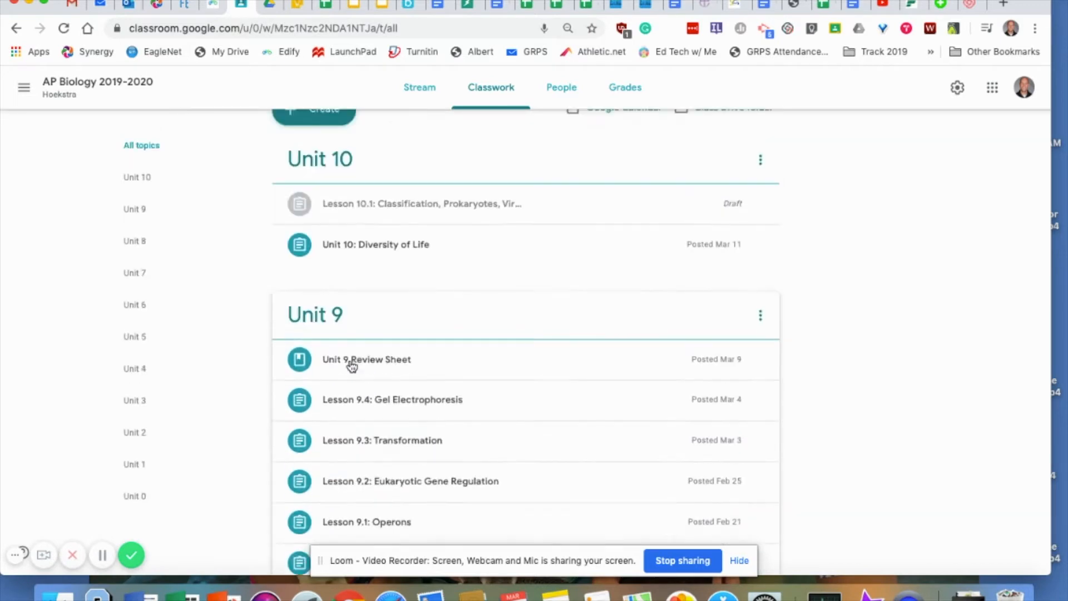
{"action": "scroll", "coordinate": [351, 366], "scroll_direction": "up", "scroll_amount": 1}
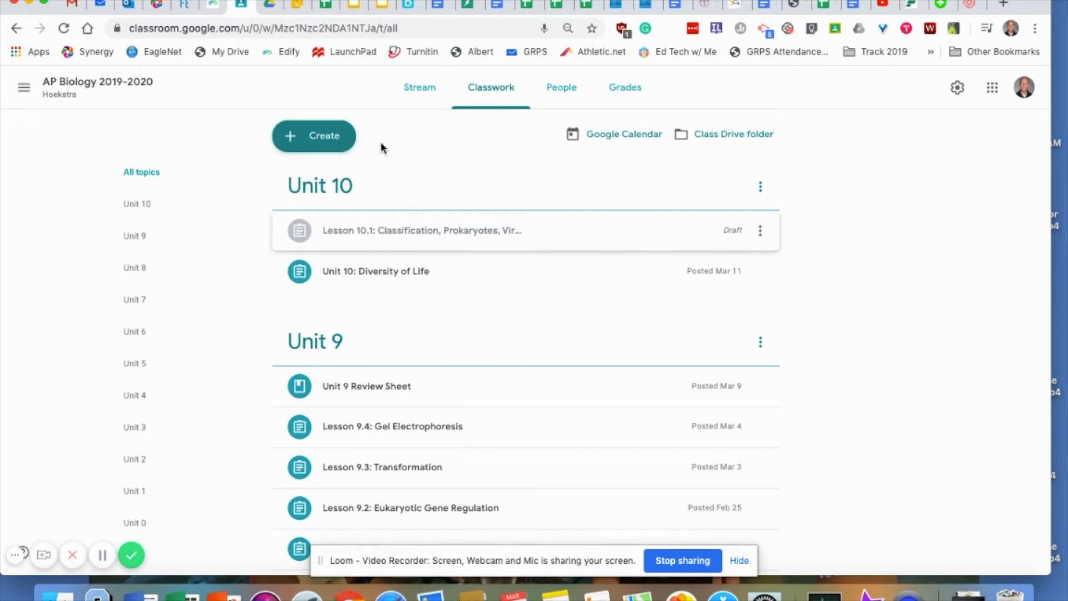
Step: Add a new classwork topic named "March 16-20"
{"action": "left_click", "coordinate": [344, 143]}
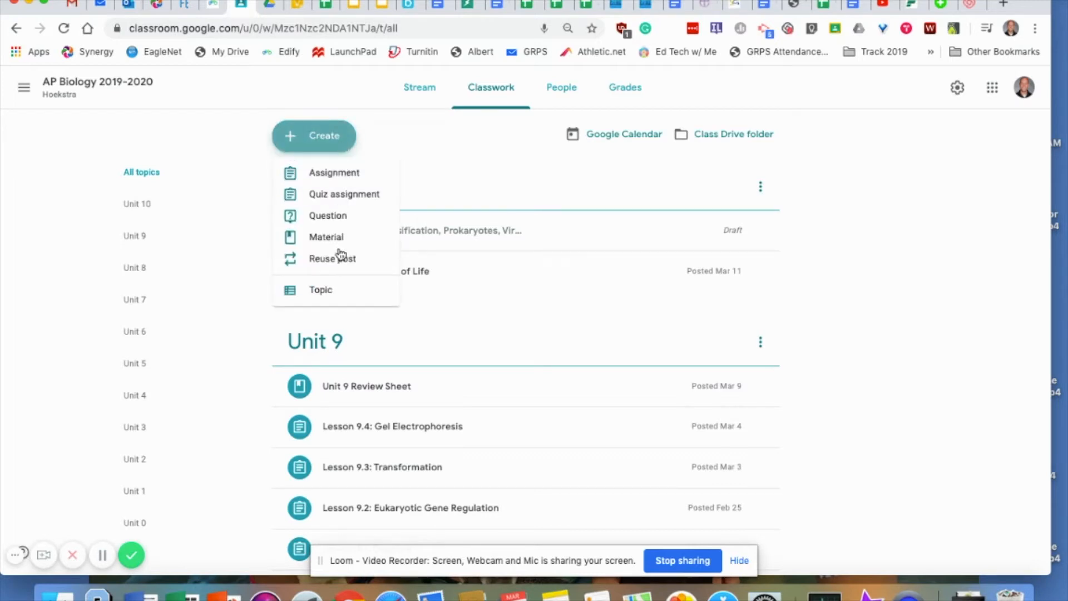
{"action": "left_click", "coordinate": [329, 293]}
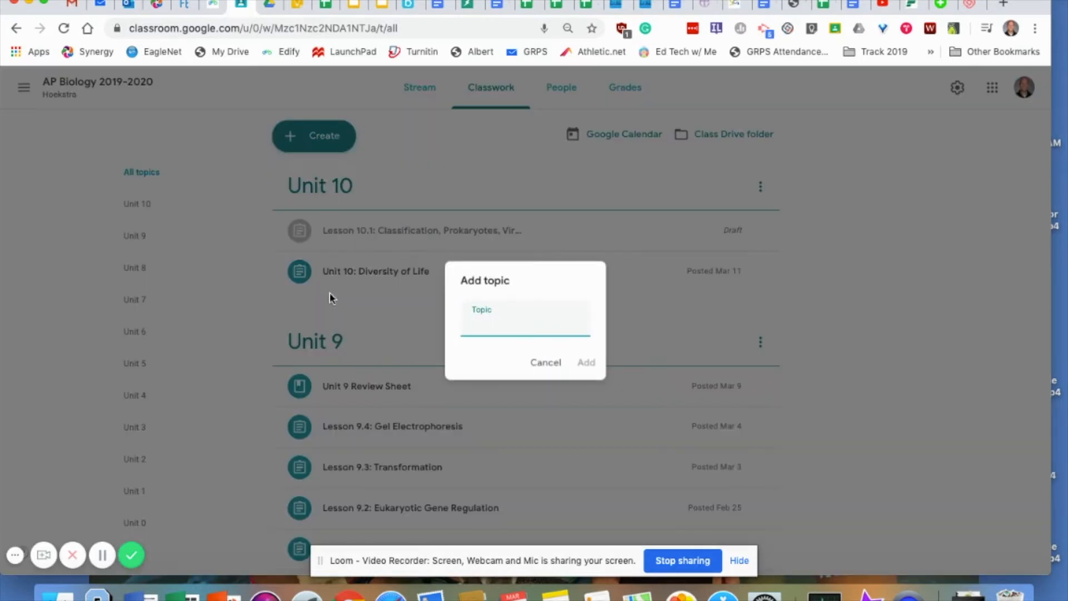
{"action": "type", "text": "March 16-20"}
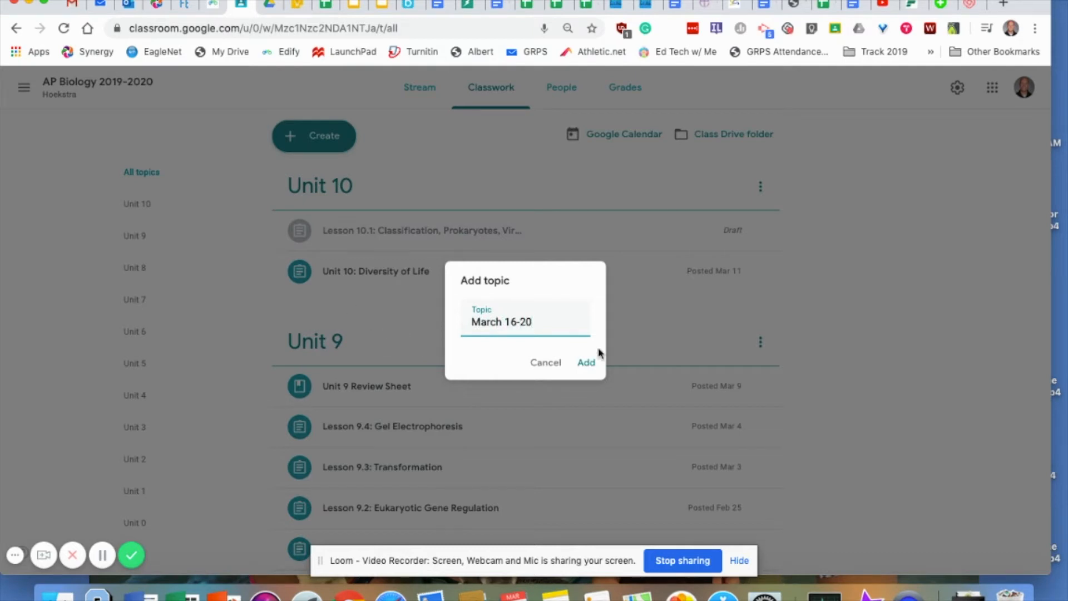
{"action": "left_click", "coordinate": [586, 362]}
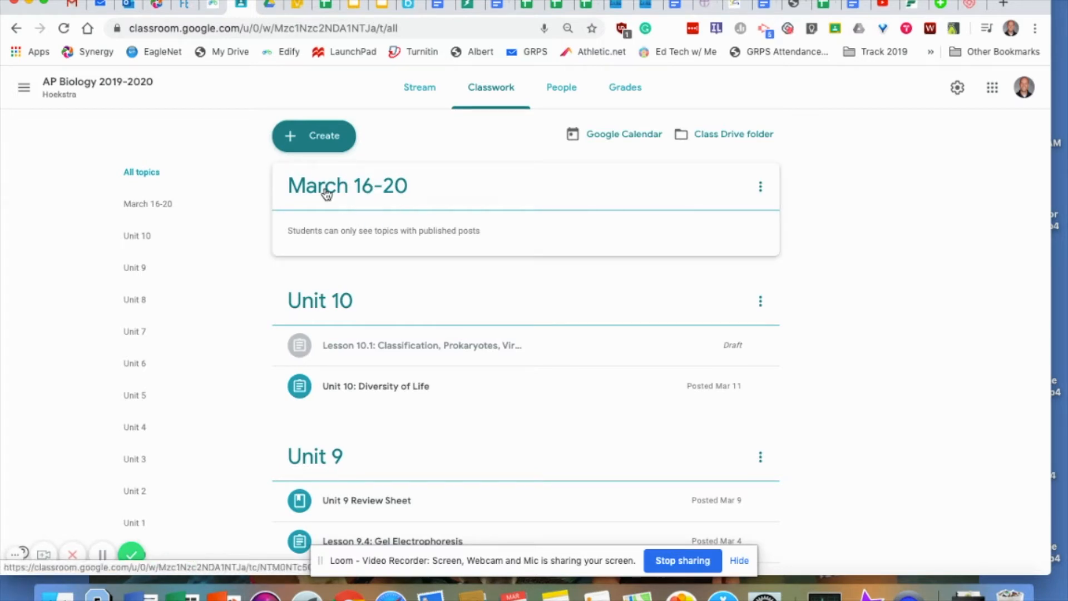
Step: Create a new assignment and title it "Practice"
{"action": "left_click", "coordinate": [311, 143]}
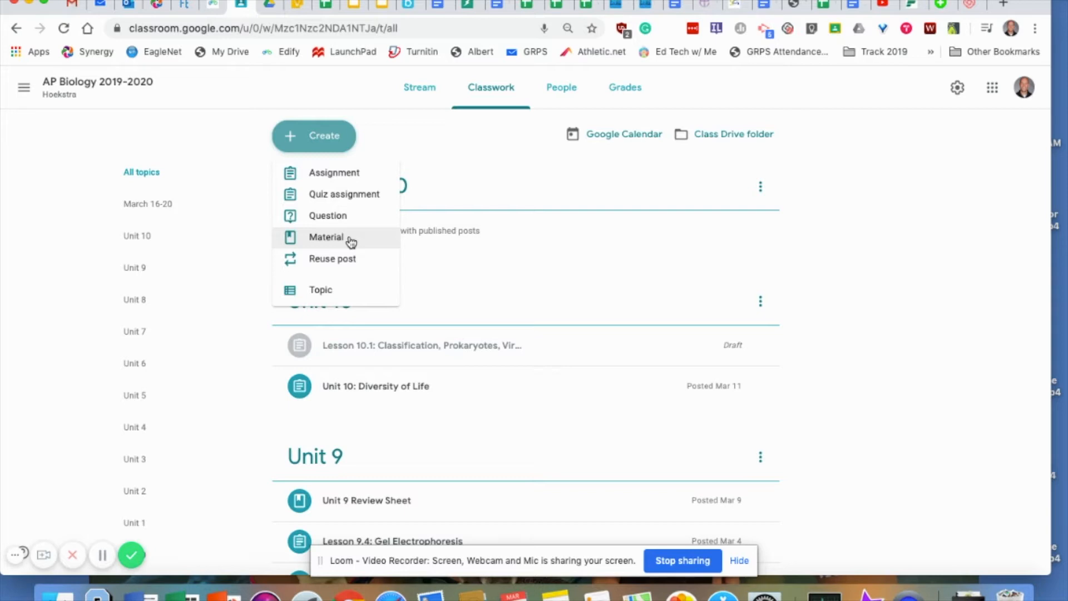
{"action": "left_click", "coordinate": [354, 173]}
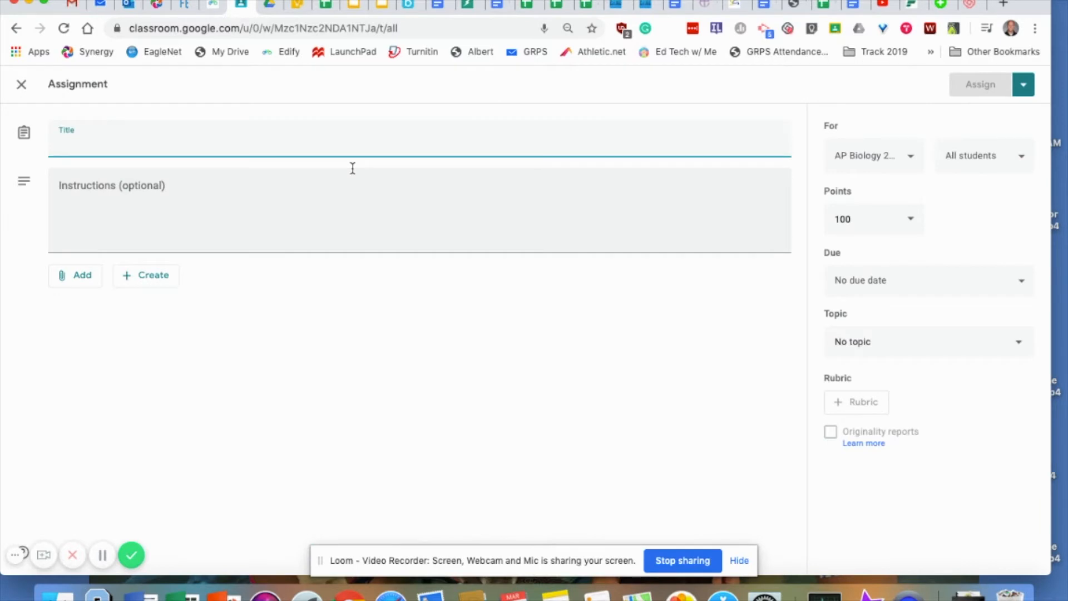
{"action": "type", "text": "Praac"}
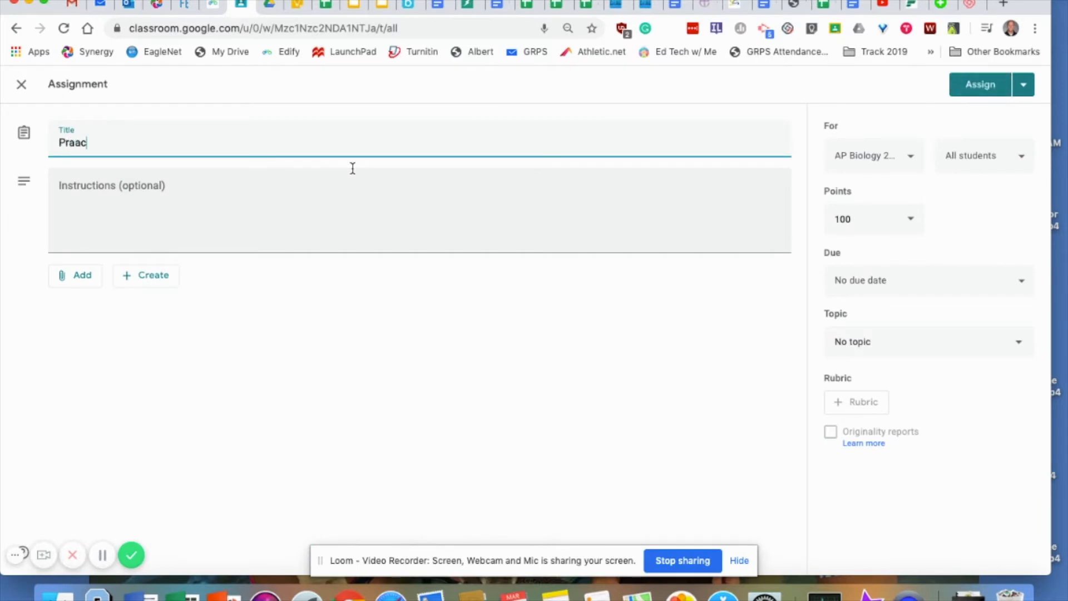
{"action": "key", "text": "BackSpace"}
{"action": "key", "text": "BackSpace"}
{"action": "type", "text": "tice"}
{"action": "key", "text": "BackSpace"}
{"action": "key", "text": "BackSpace"}
{"action": "key", "text": "BackSpace"}
{"action": "key", "text": "BackSpace"}
{"action": "type", "text": "ctice"}
Step: Enter "See the instructions attached." as the assignment's instructions
{"action": "left_click", "coordinate": [321, 190]}
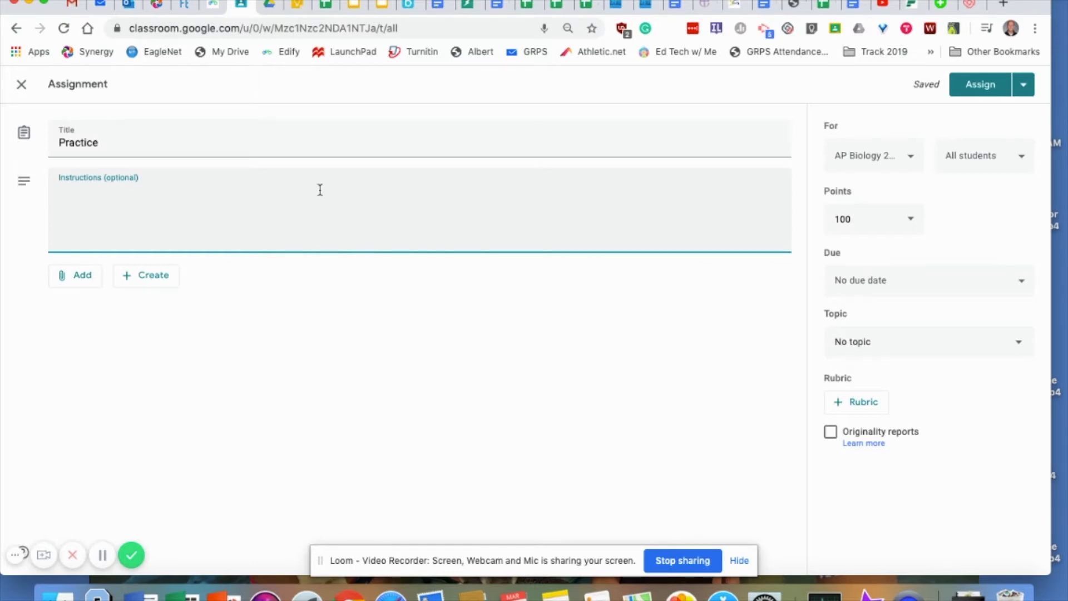
{"action": "type", "text": "See the instructions attached"}
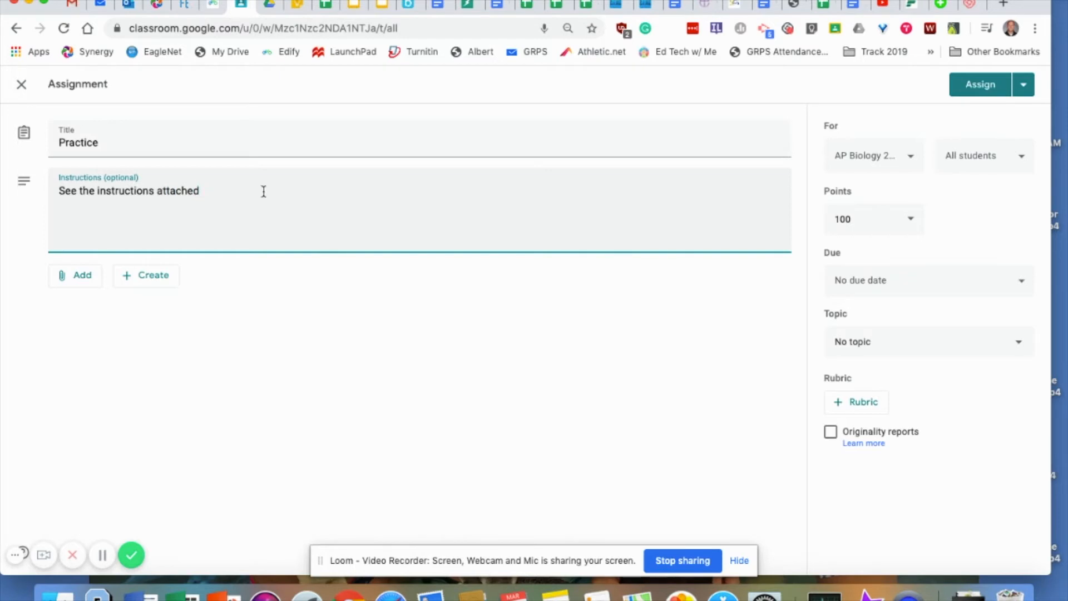
{"action": "type", "text": "."}
Step: File the Practice assignment under the March 16-20 topic and make it ungraded
{"action": "left_click", "coordinate": [913, 160]}
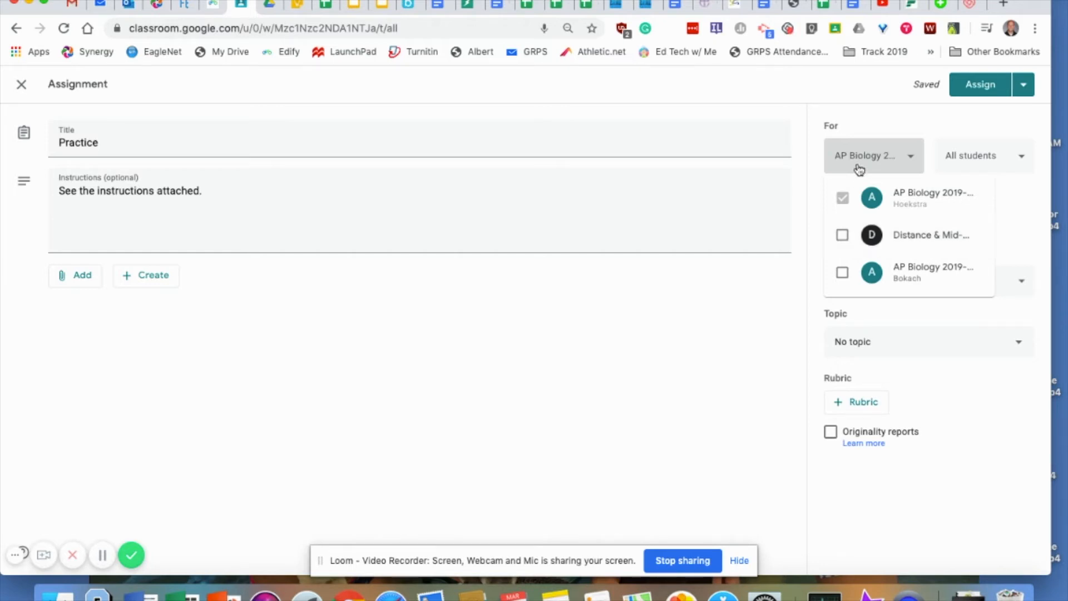
{"action": "left_click", "coordinate": [894, 121]}
{"action": "left_click", "coordinate": [867, 343]}
{"action": "left_click", "coordinate": [875, 199]}
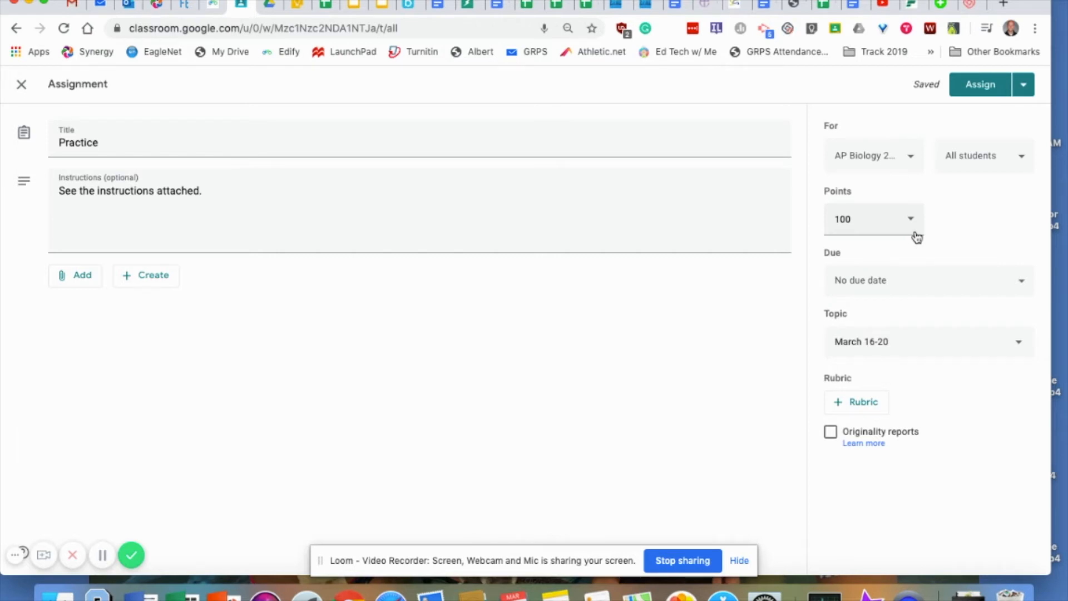
{"action": "left_click", "coordinate": [905, 223]}
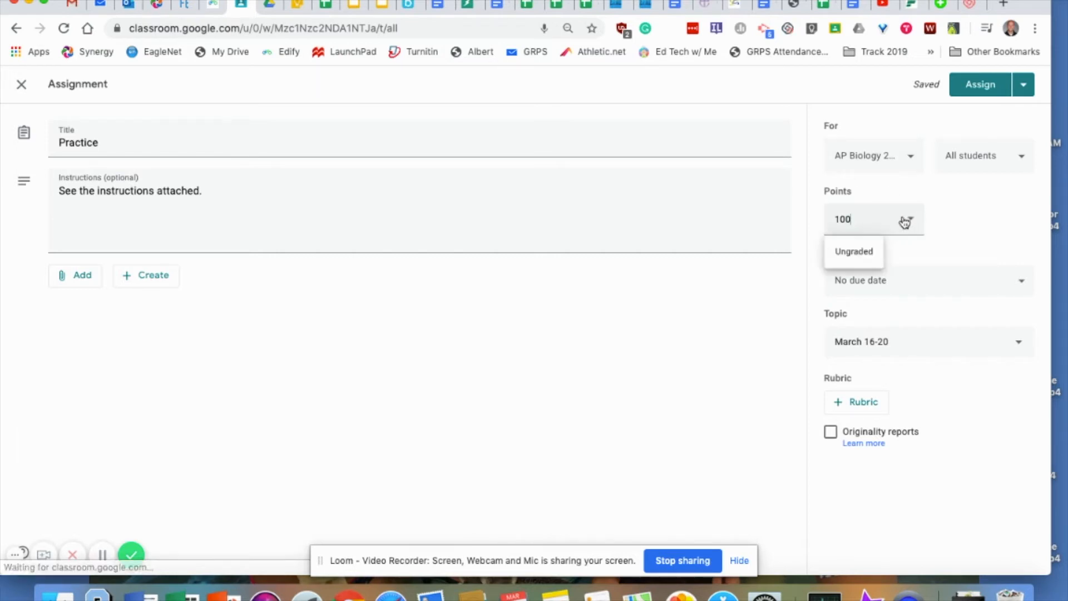
{"action": "left_click", "coordinate": [863, 252]}
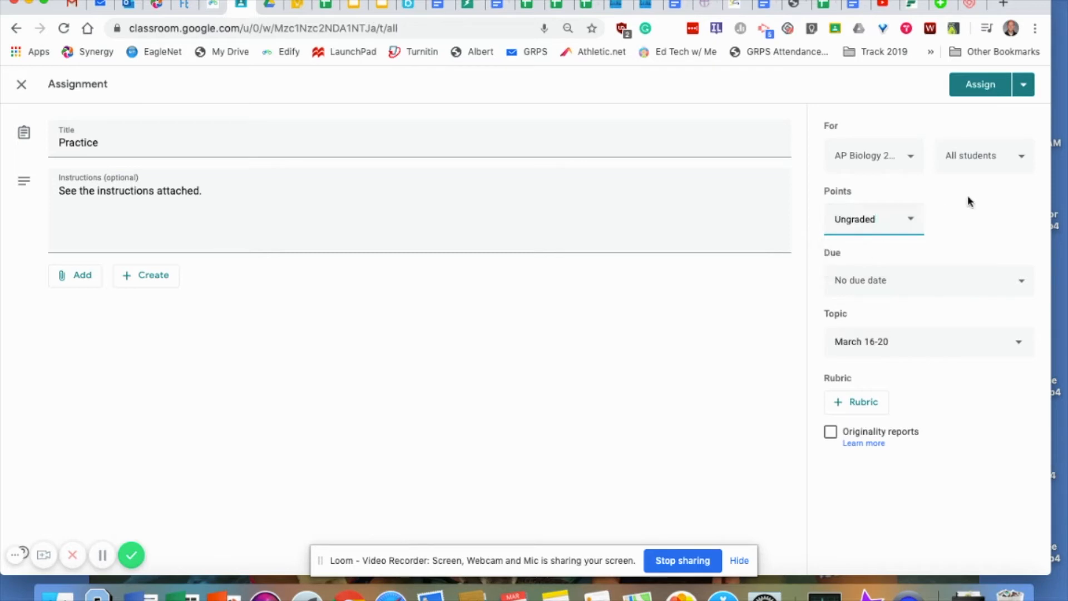
Step: Review which students and which classes the Practice assignment can be given to, leaving the current selections as they are
{"action": "left_click", "coordinate": [1020, 163]}
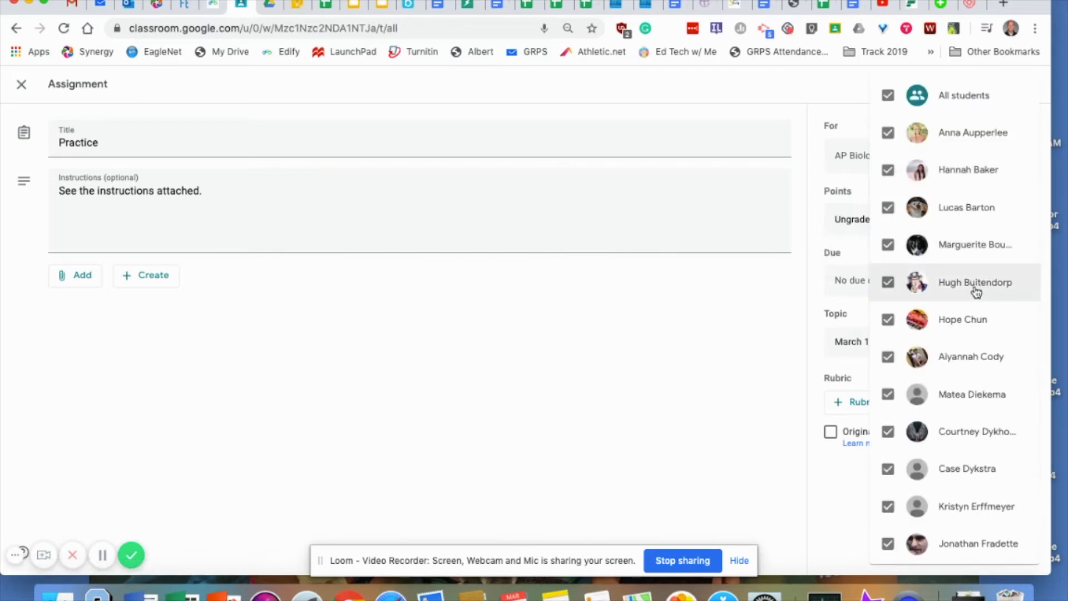
{"action": "left_click", "coordinate": [709, 97]}
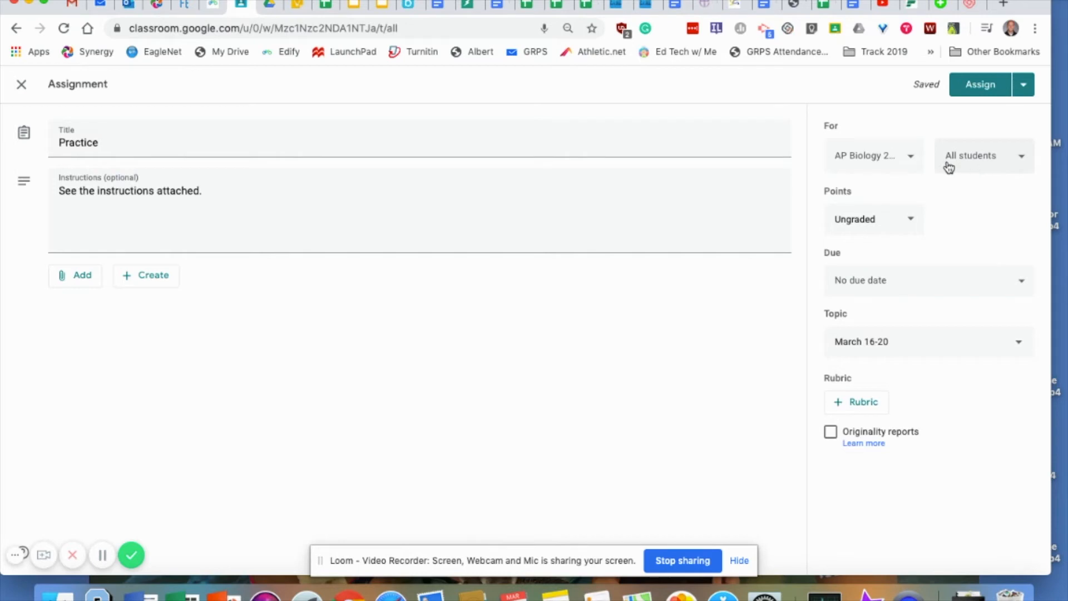
{"action": "left_click", "coordinate": [910, 156]}
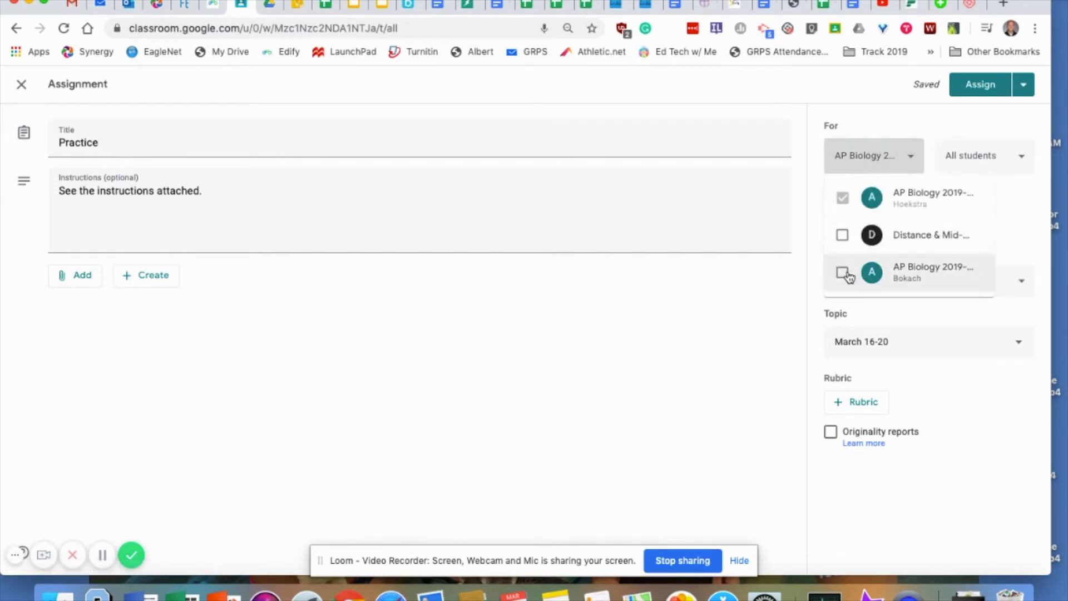
{"action": "left_click", "coordinate": [851, 88]}
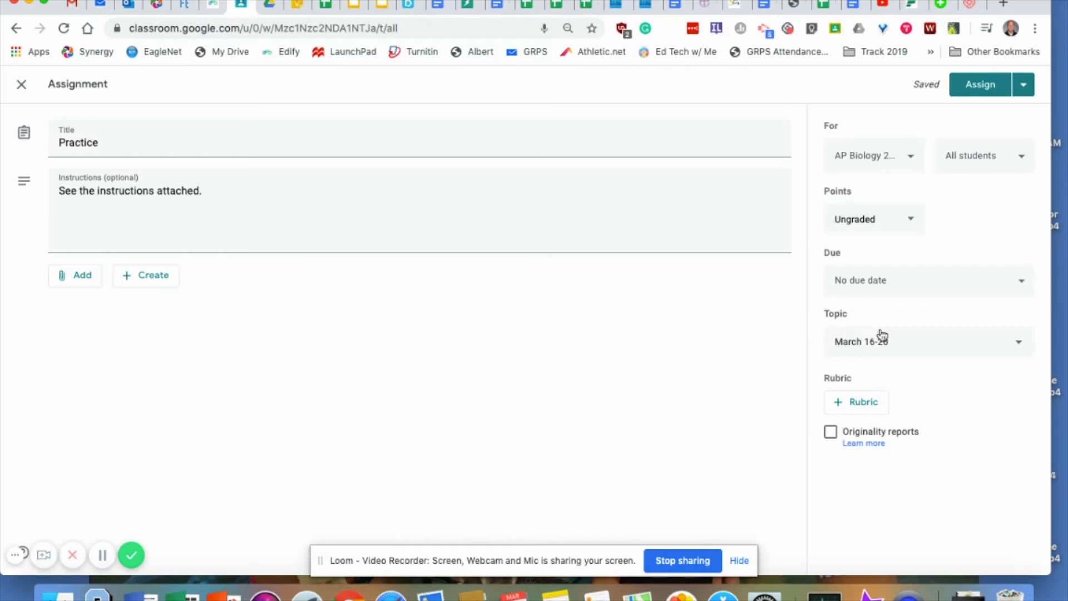
Step: Open the Google Drive file picker for the assignment and browse the recent files, My Drive and the shared drives
{"action": "left_click", "coordinate": [76, 281]}
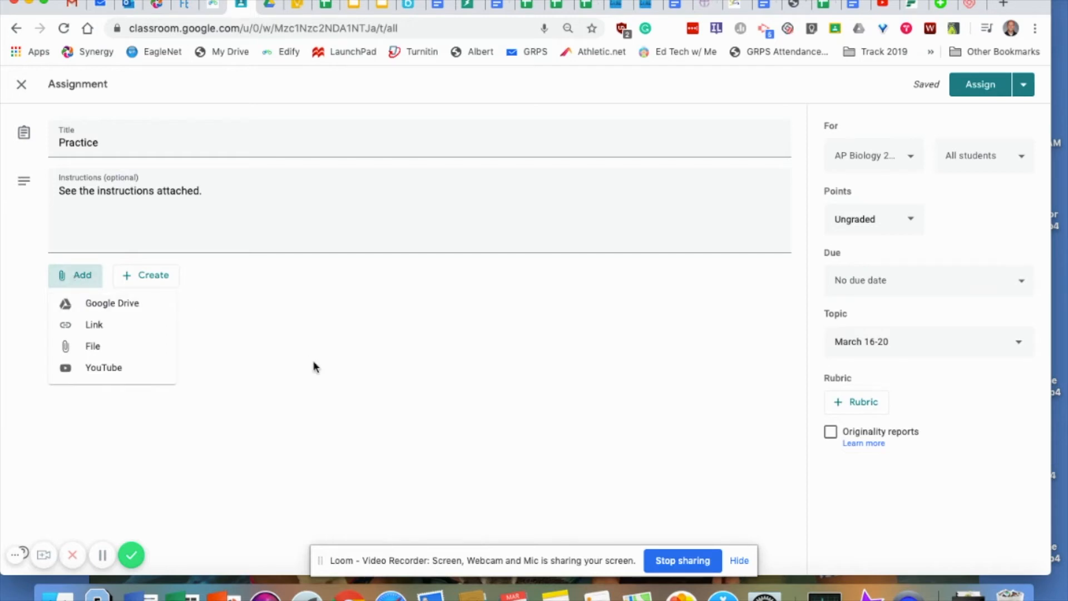
{"action": "left_click", "coordinate": [134, 307]}
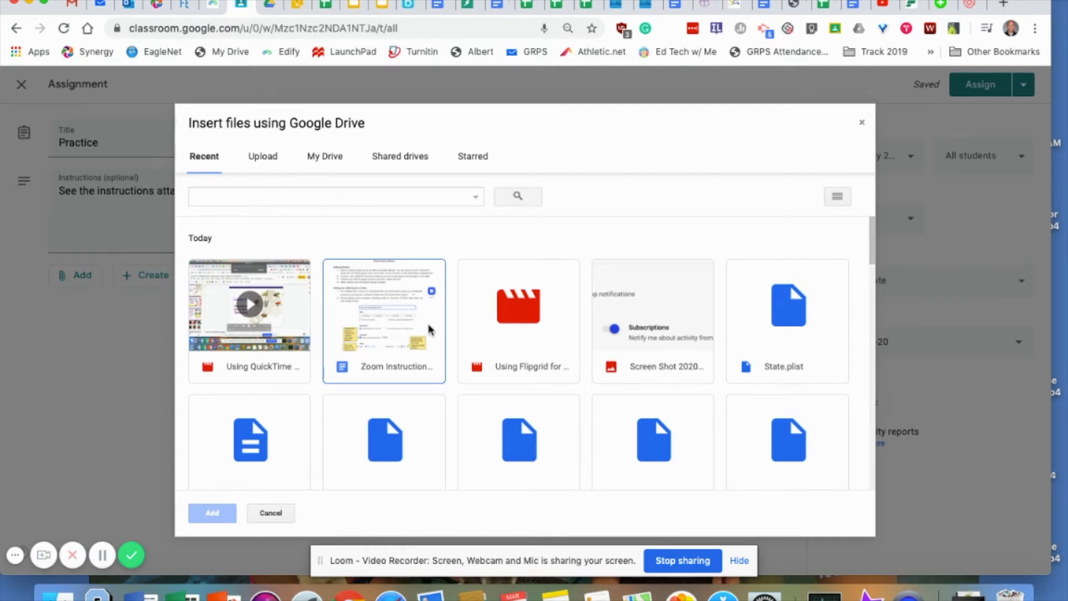
{"action": "scroll", "coordinate": [586, 320], "scroll_direction": "down", "scroll_amount": 5}
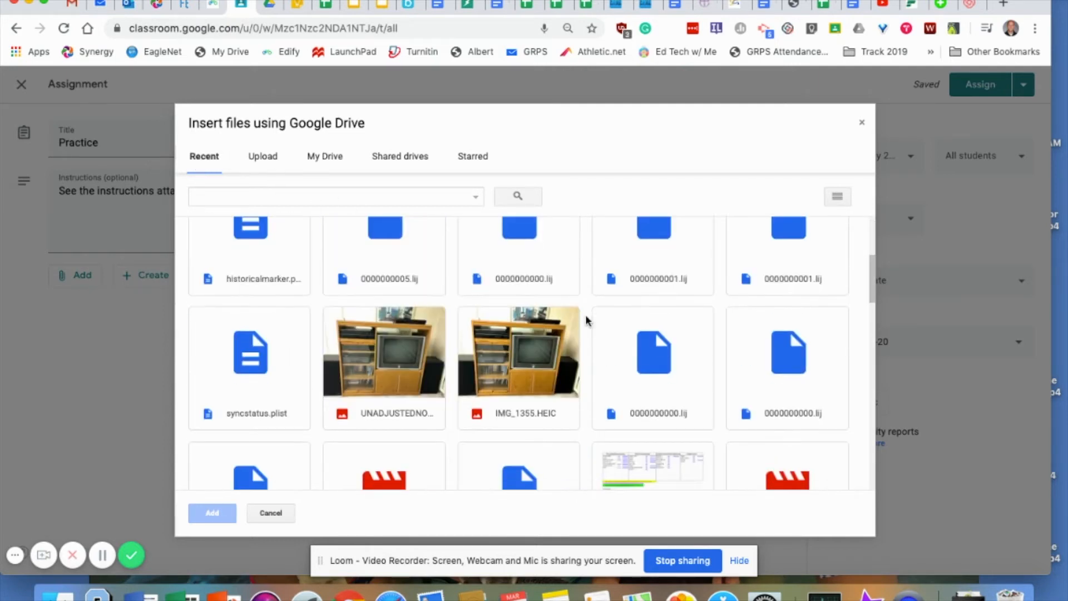
{"action": "scroll", "coordinate": [515, 388], "scroll_direction": "down", "scroll_amount": 8}
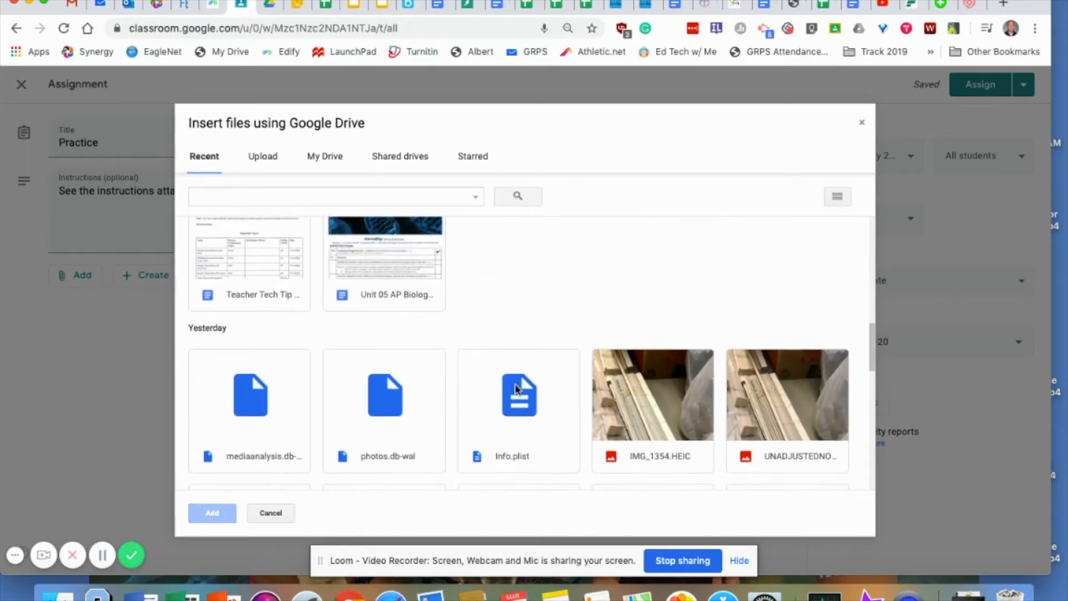
{"action": "scroll", "coordinate": [515, 389], "scroll_direction": "down", "scroll_amount": 10}
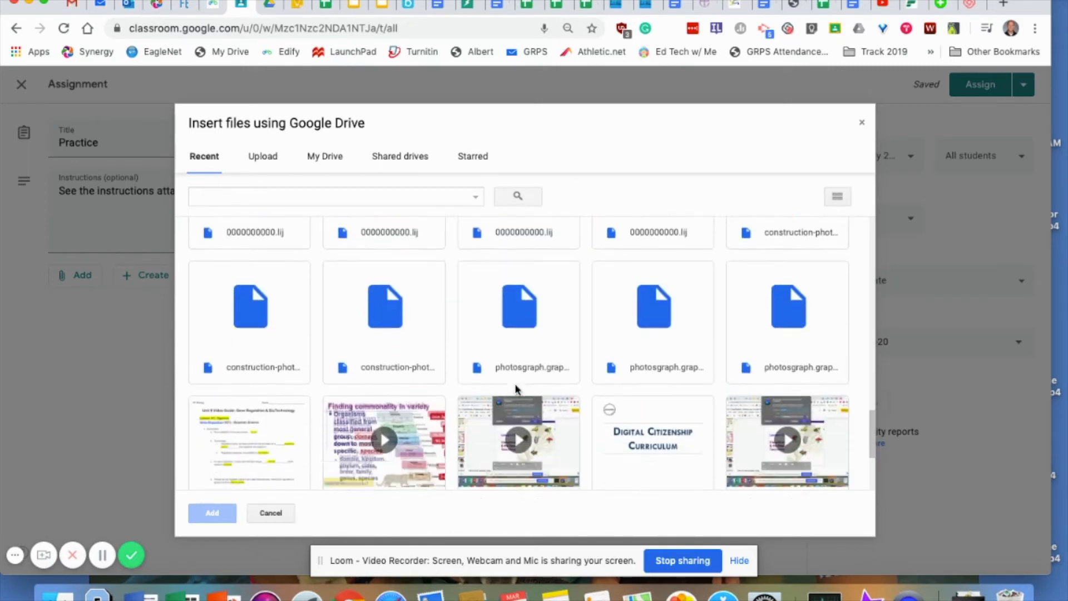
{"action": "scroll", "coordinate": [346, 309], "scroll_direction": "down", "scroll_amount": 4}
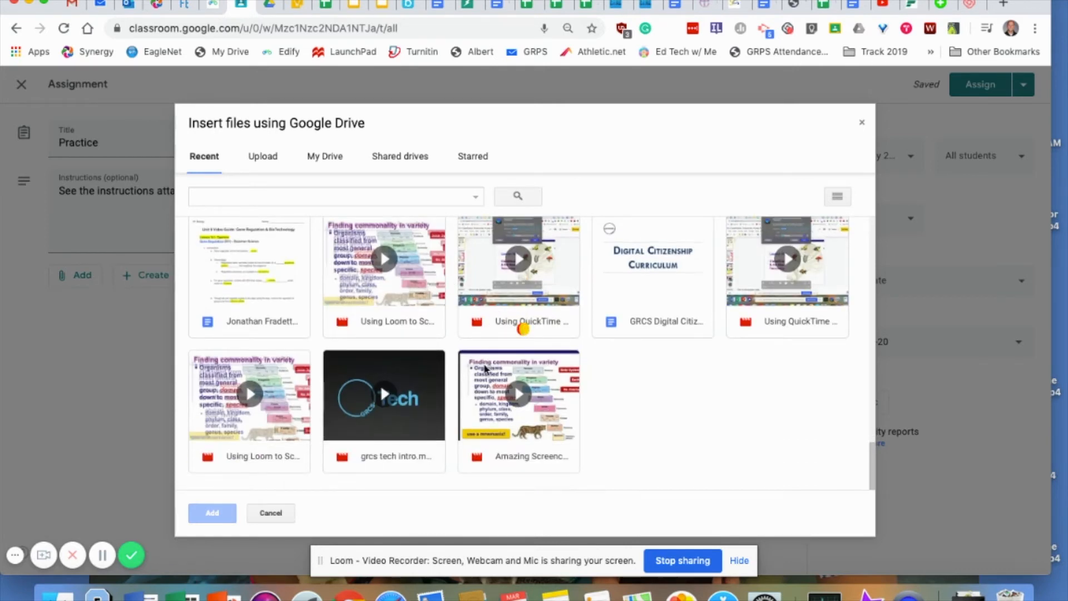
{"action": "scroll", "coordinate": [484, 368], "scroll_direction": "up", "scroll_amount": 15}
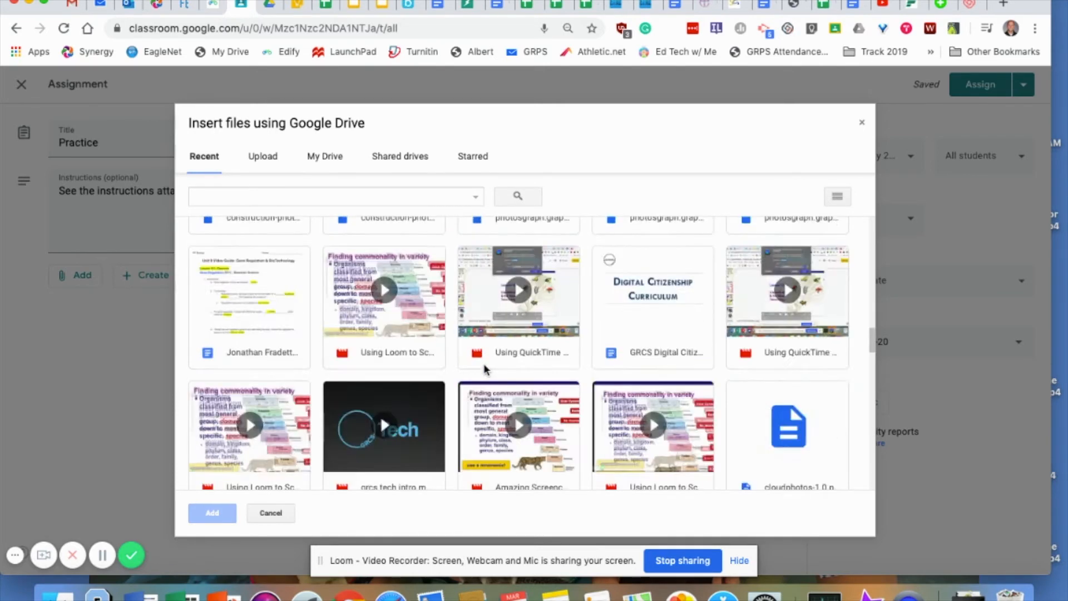
{"action": "scroll", "coordinate": [485, 368], "scroll_direction": "down", "scroll_amount": 4}
{"action": "scroll", "coordinate": [485, 367], "scroll_direction": "up", "scroll_amount": 4}
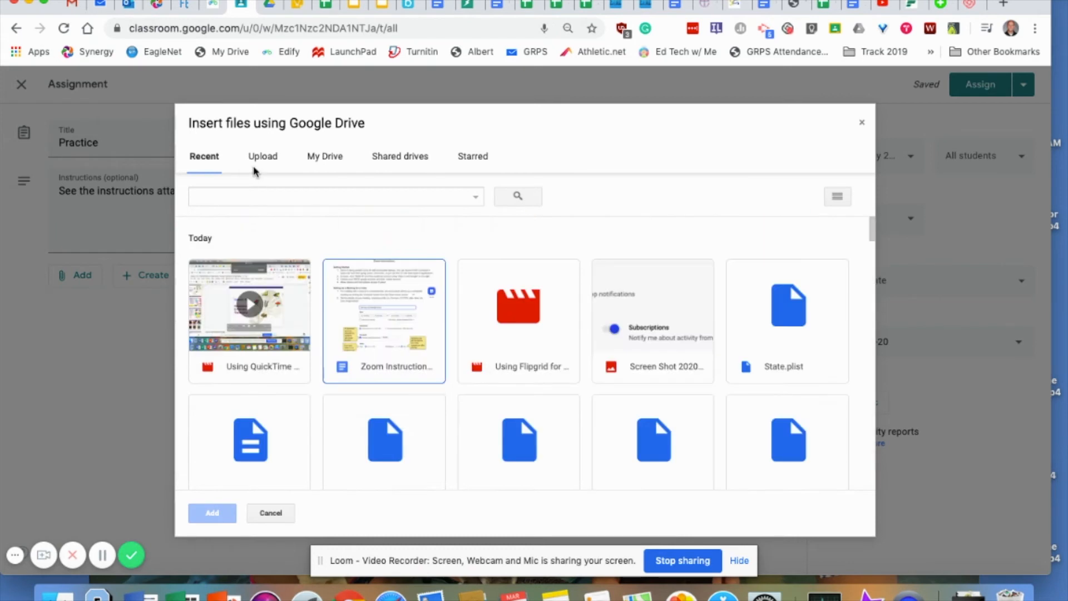
{"action": "left_click", "coordinate": [318, 156]}
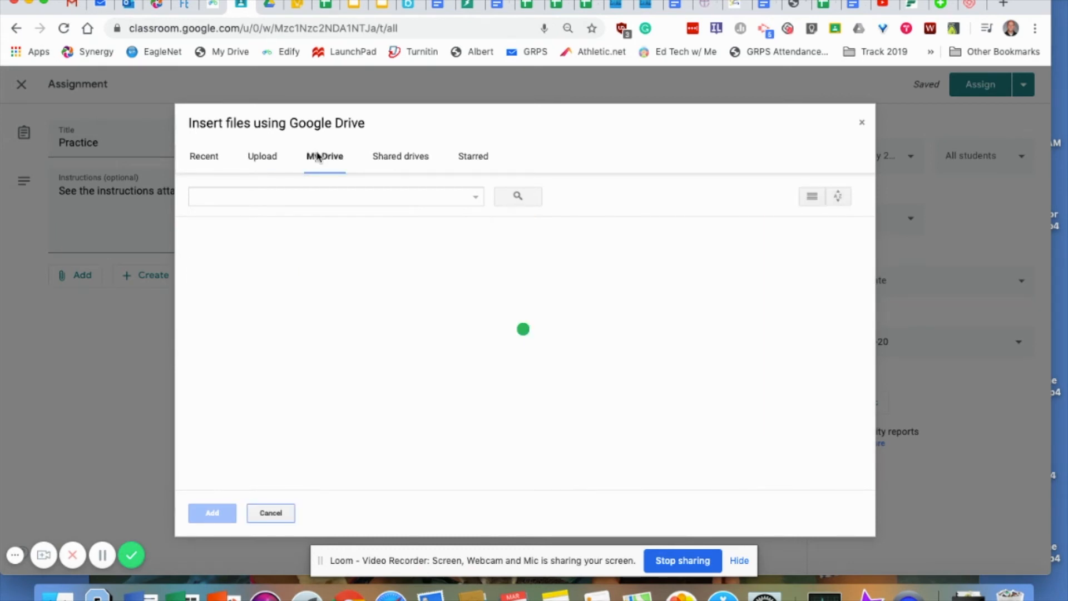
{"action": "left_click", "coordinate": [404, 158]}
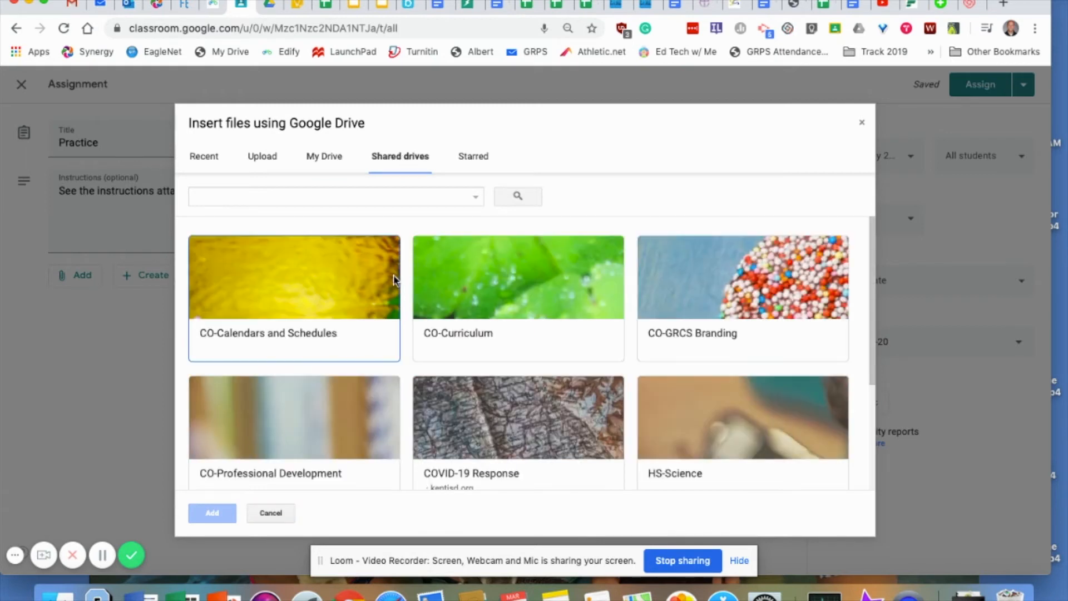
{"action": "scroll", "coordinate": [670, 396], "scroll_direction": "down", "scroll_amount": 3}
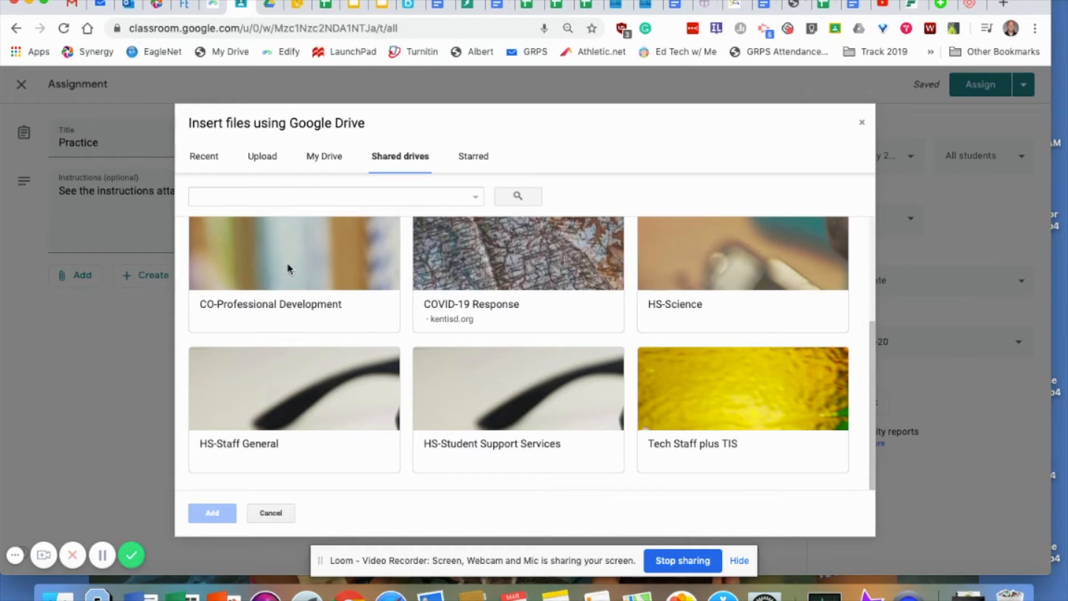
Step: Attach the Zoom Instructions document from the recent Drive files and set it to make a copy for each student
{"action": "left_click", "coordinate": [204, 157]}
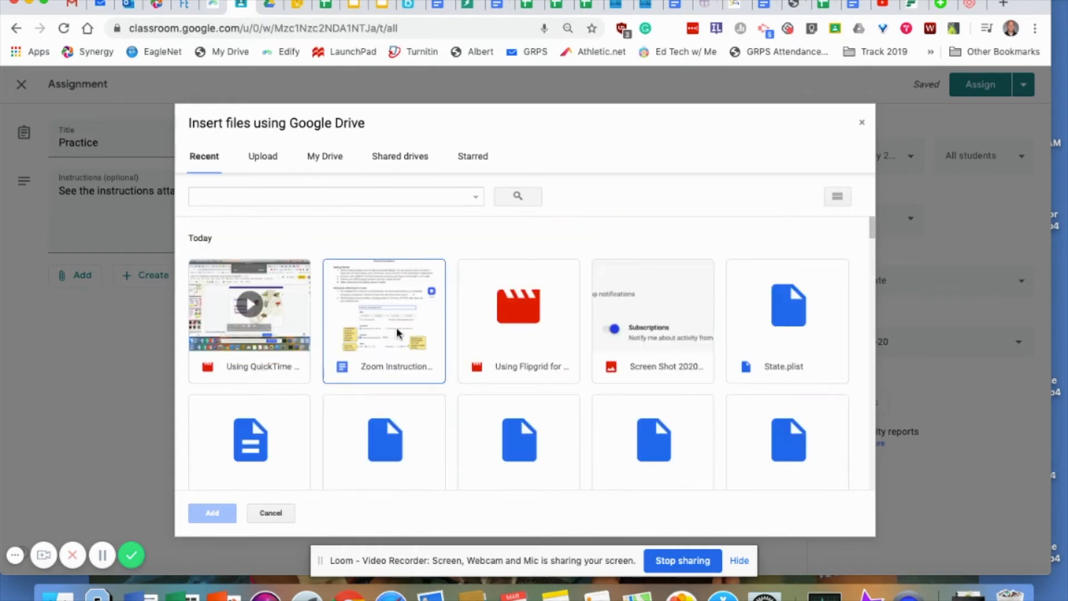
{"action": "scroll", "coordinate": [634, 382], "scroll_direction": "down", "scroll_amount": 5}
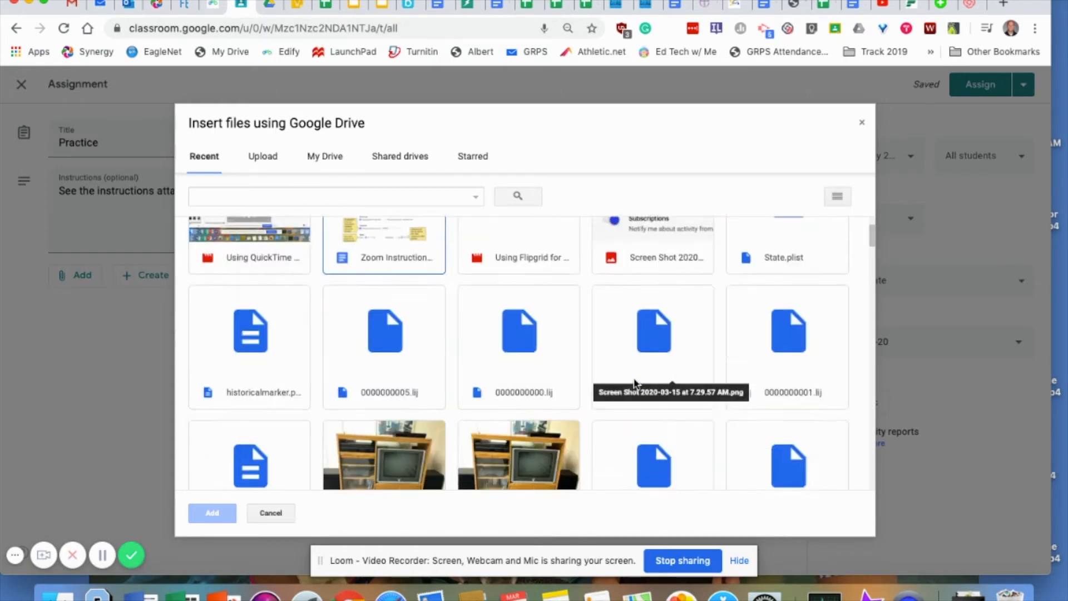
{"action": "scroll", "coordinate": [635, 382], "scroll_direction": "up", "scroll_amount": 4}
{"action": "scroll", "coordinate": [635, 382], "scroll_direction": "up", "scroll_amount": 1}
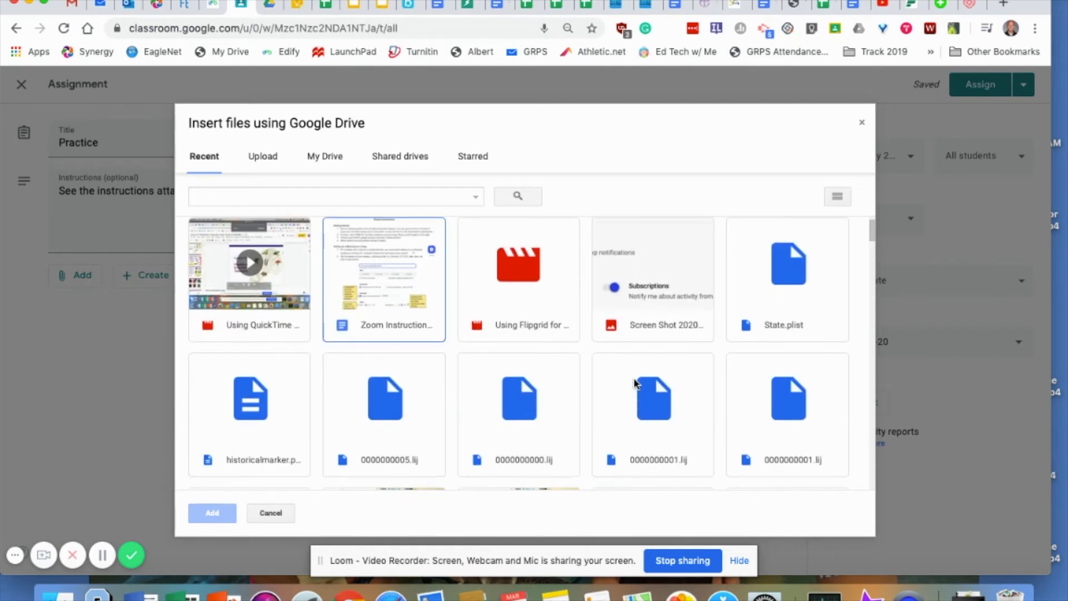
{"action": "left_click", "coordinate": [384, 292]}
{"action": "double_click", "coordinate": [383, 291]}
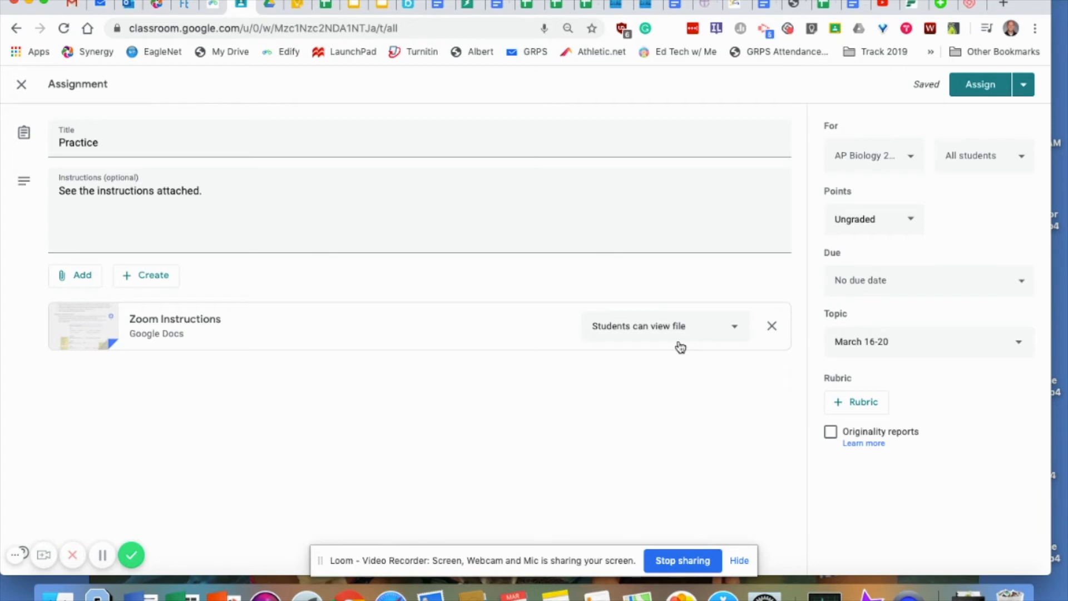
{"action": "left_click", "coordinate": [734, 330]}
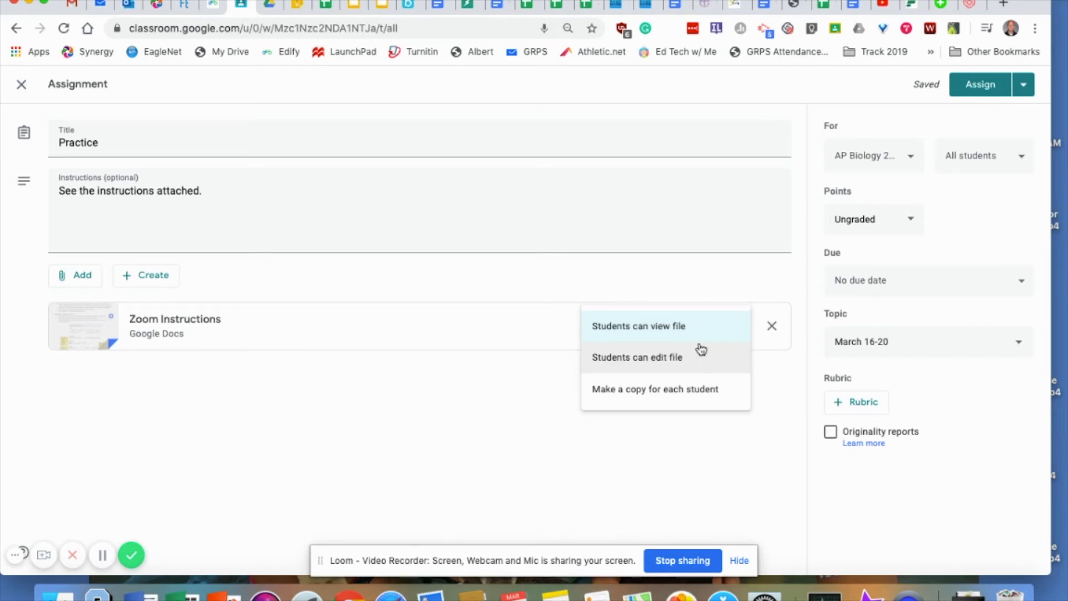
{"action": "left_click", "coordinate": [699, 392]}
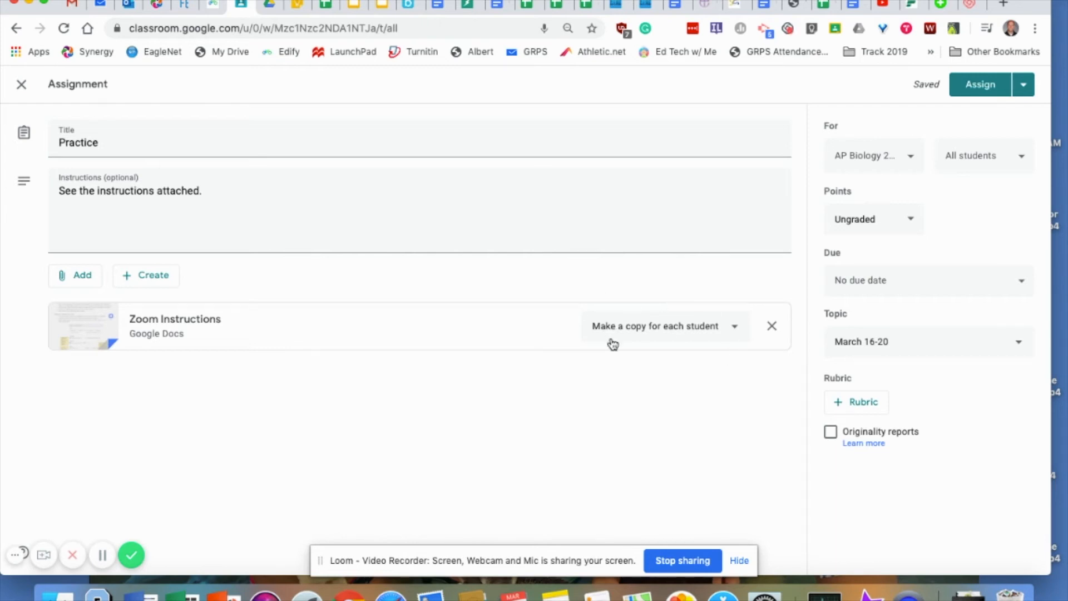
Step: Look at the options for attaching a device file, a link or a YouTube video, without adding anything
{"action": "left_click", "coordinate": [79, 274]}
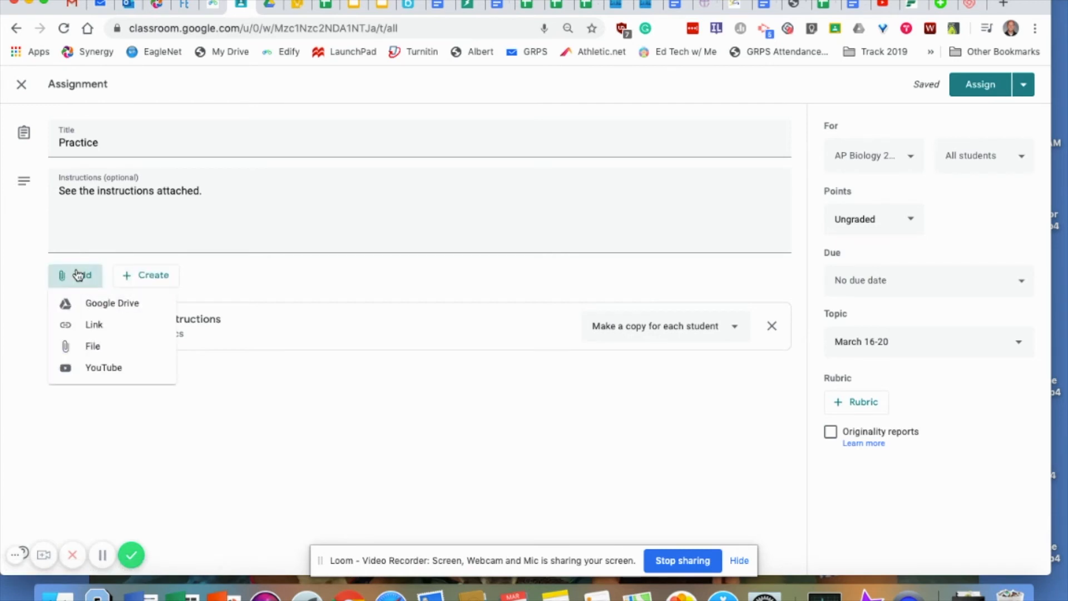
{"action": "left_click", "coordinate": [92, 347]}
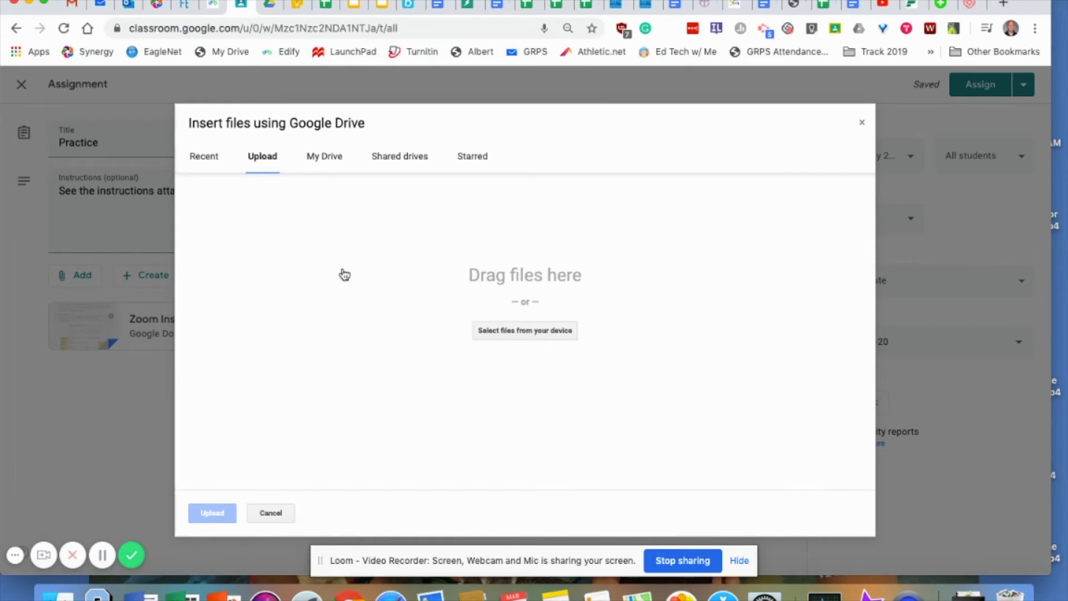
{"action": "left_click", "coordinate": [514, 337]}
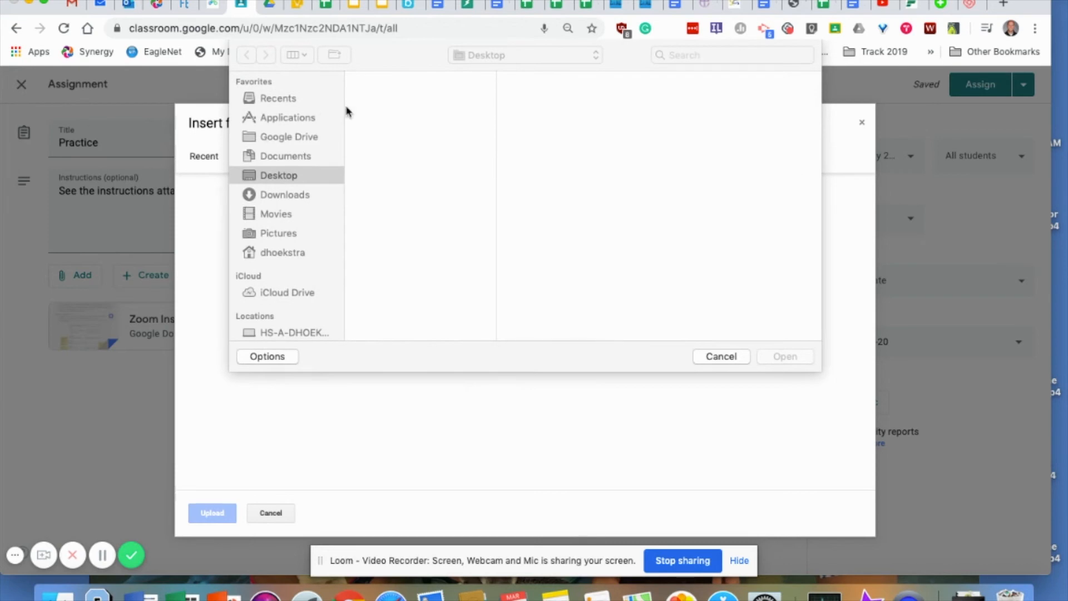
{"action": "left_click", "coordinate": [712, 361]}
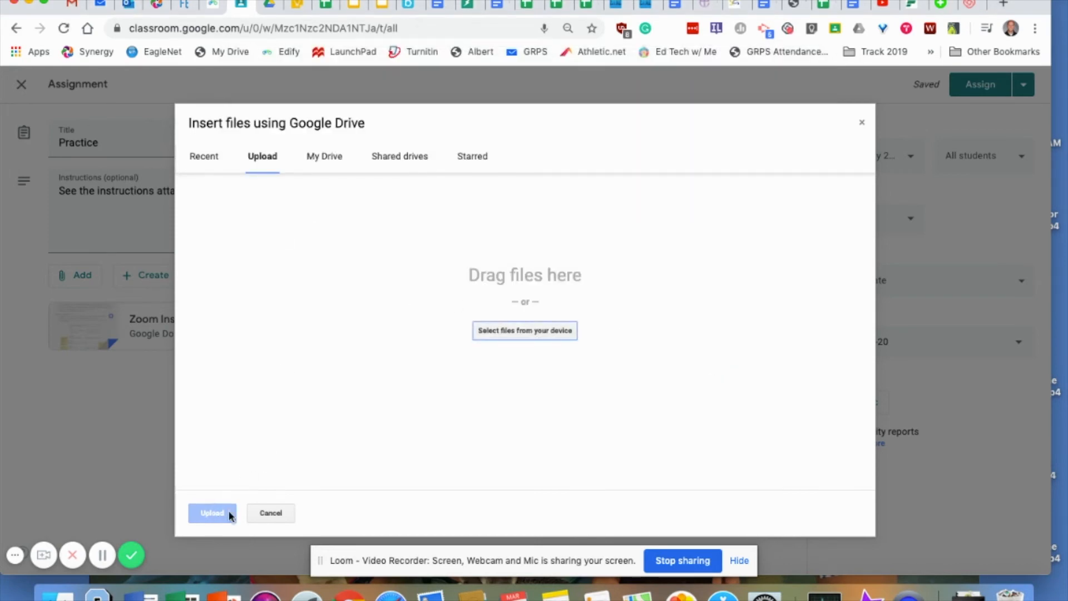
{"action": "left_click", "coordinate": [269, 512]}
{"action": "left_click", "coordinate": [78, 275]}
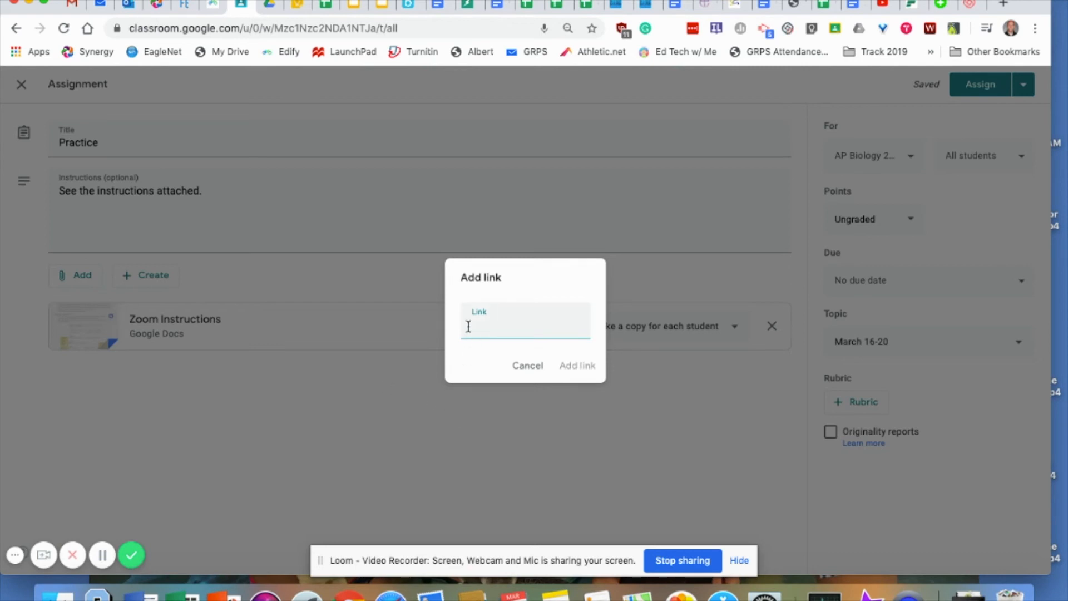
{"action": "left_click", "coordinate": [526, 368]}
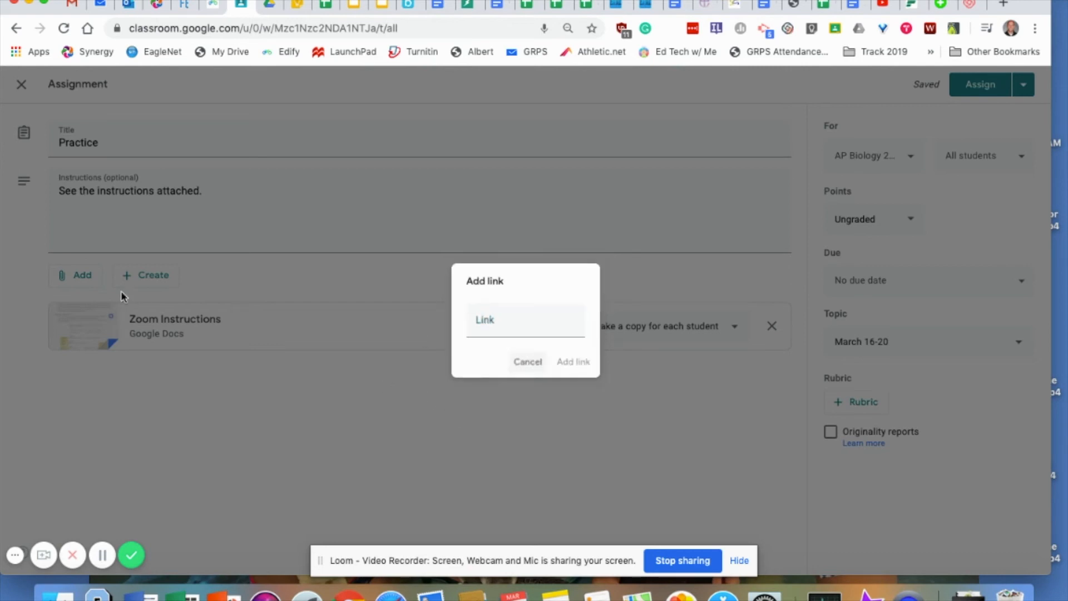
{"action": "left_click", "coordinate": [81, 280]}
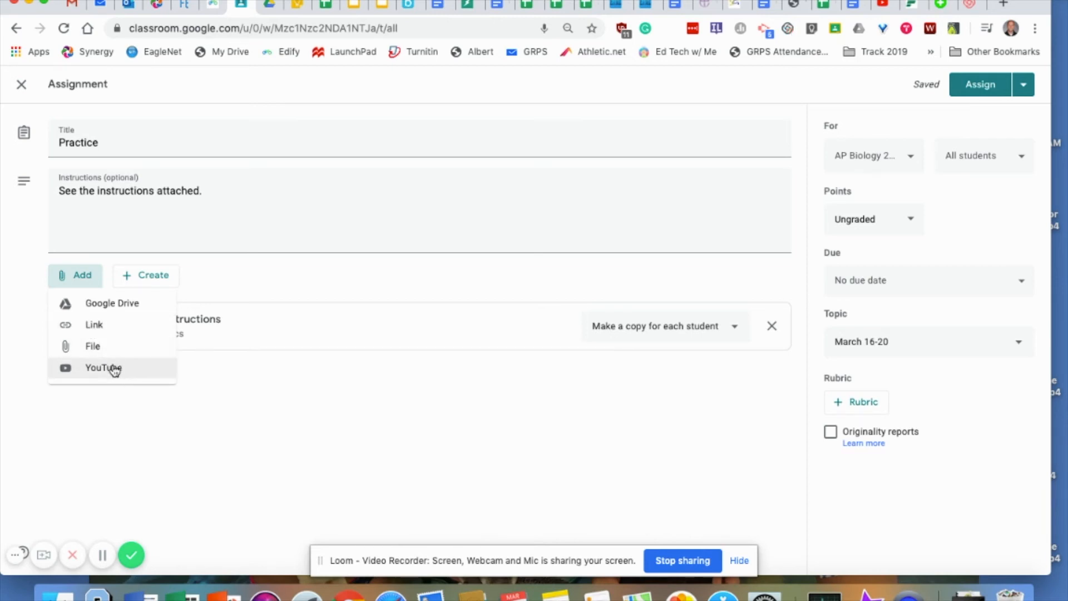
{"action": "left_click", "coordinate": [299, 393]}
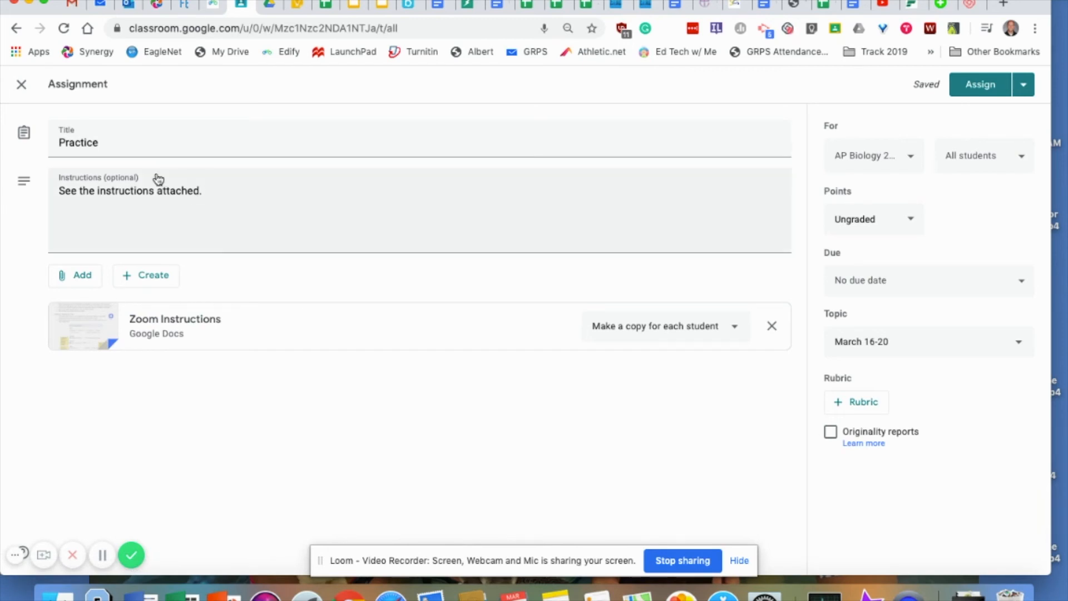
Step: Retitle the assignment "Tuesday March 17"
{"action": "double_click", "coordinate": [79, 143]}
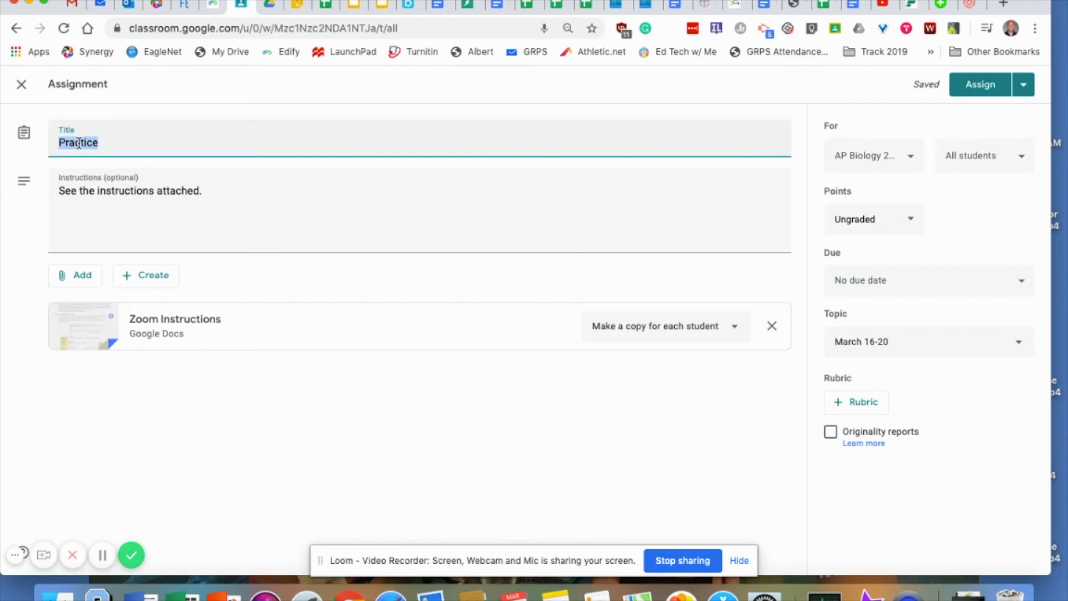
{"action": "type", "text": "Tuesday March 17"}
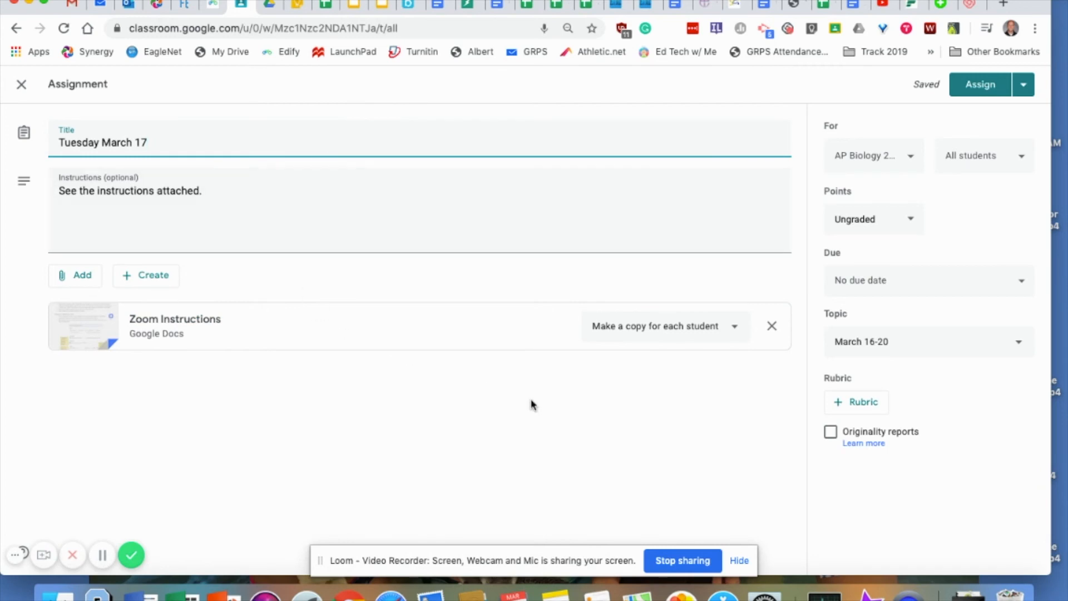
Step: Look at the date options for scheduling the assignment and leave without scheduling it
{"action": "left_click", "coordinate": [1028, 89]}
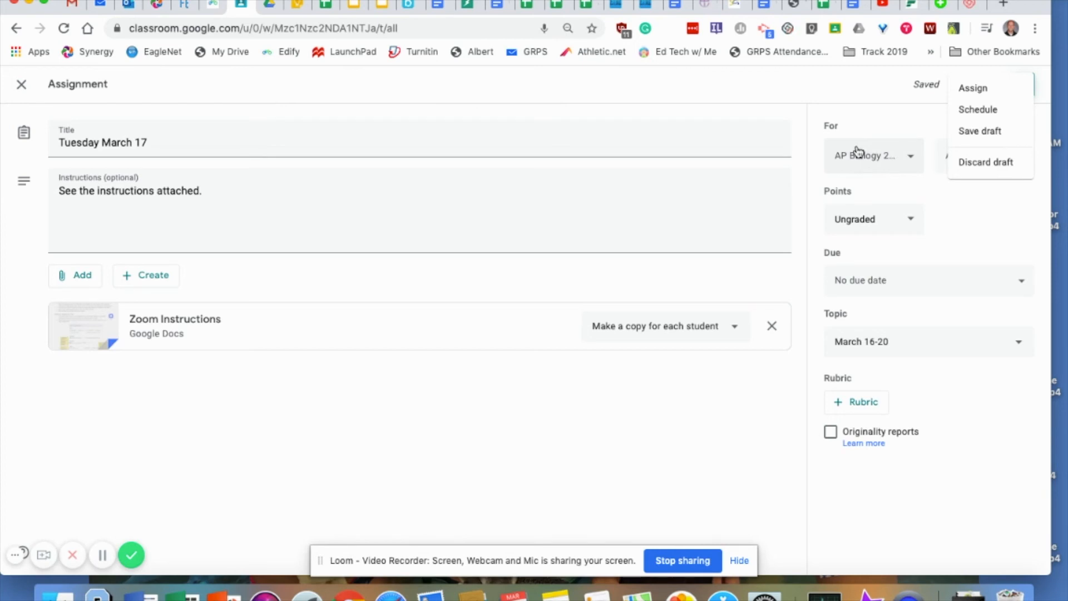
{"action": "left_click", "coordinate": [977, 112]}
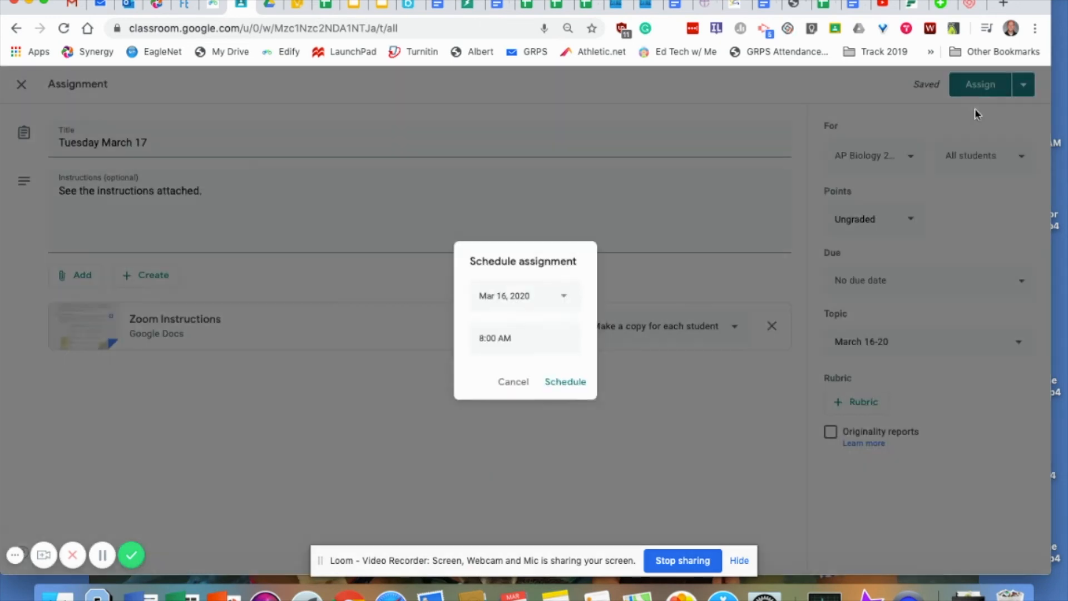
{"action": "left_click", "coordinate": [560, 296]}
{"action": "left_click", "coordinate": [421, 332]}
{"action": "left_click", "coordinate": [421, 333]}
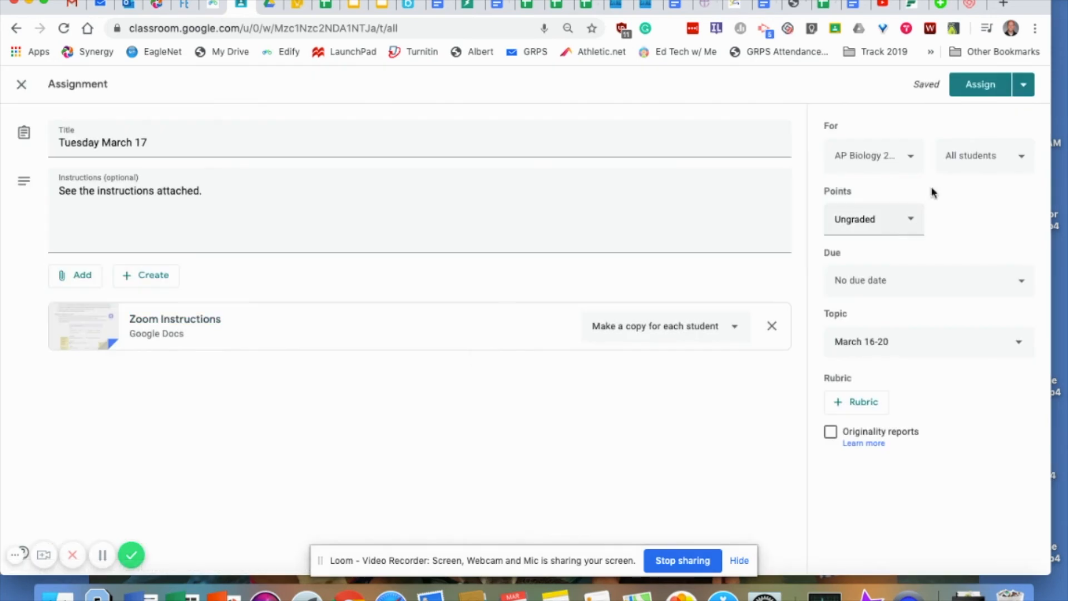
Step: Assign the Tuesday March 17 assignment to the class immediately
{"action": "left_click", "coordinate": [1022, 89]}
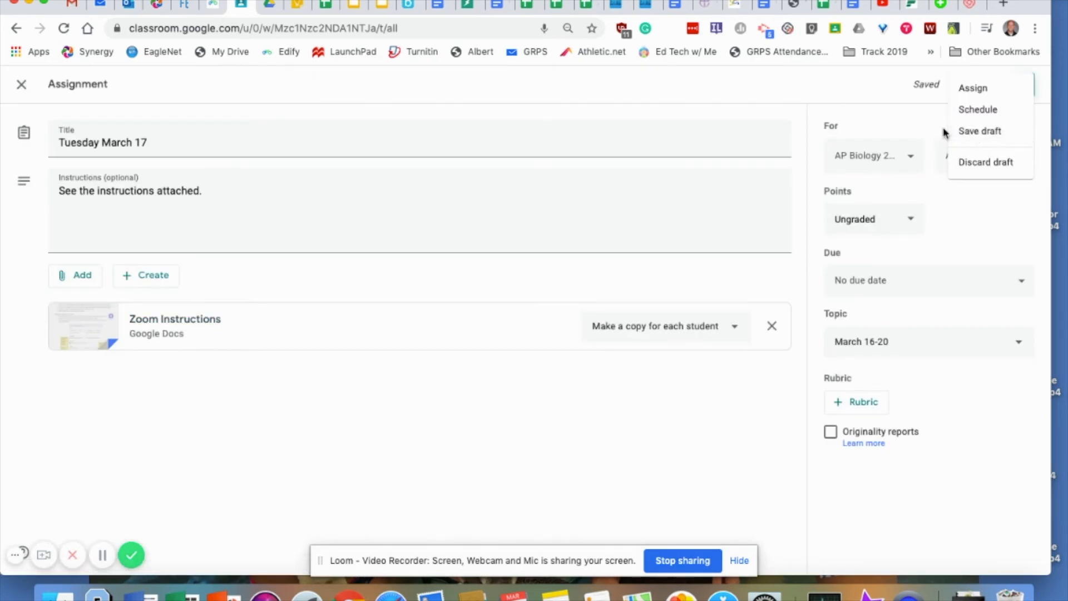
{"action": "left_click", "coordinate": [965, 89]}
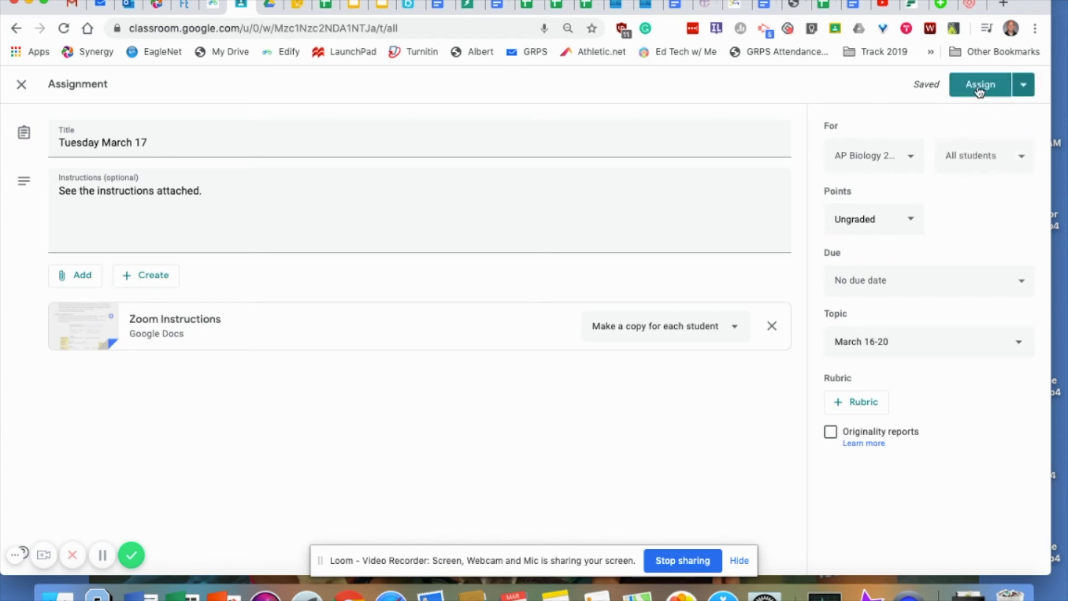
{"action": "left_click", "coordinate": [977, 91]}
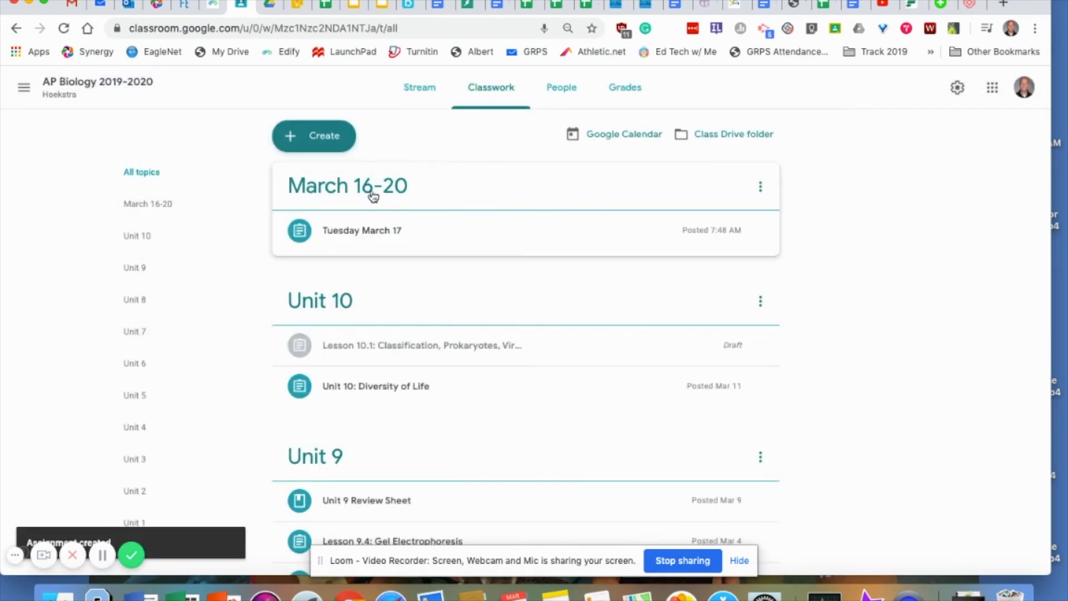
{"action": "scroll", "coordinate": [396, 287], "scroll_direction": "down", "scroll_amount": 3}
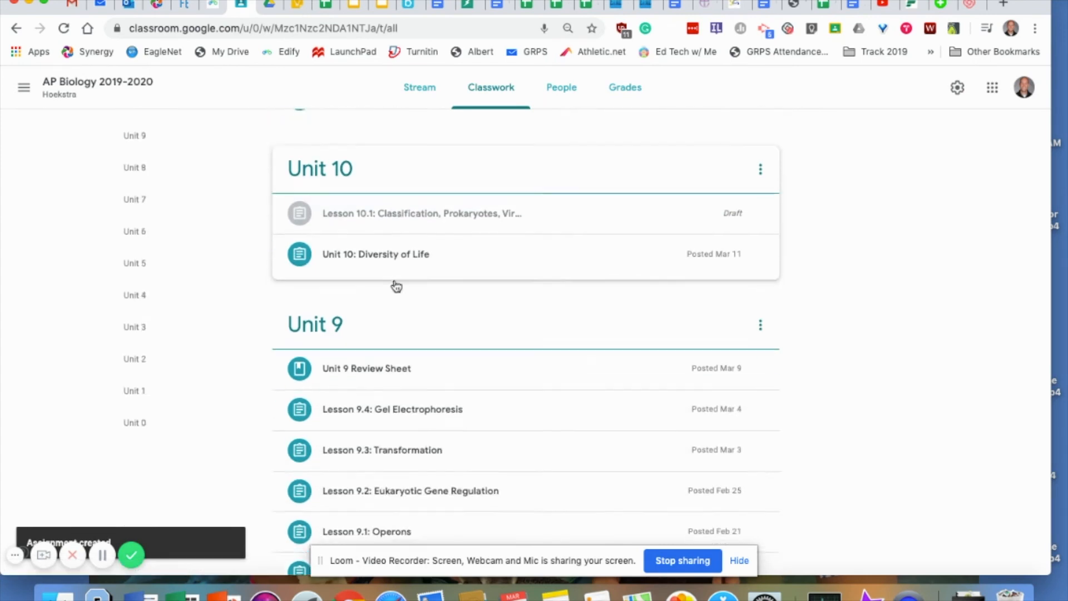
{"action": "mouse_move", "coordinate": [312, 331]}
{"action": "left_mouse_down"}
{"action": "mouse_move", "coordinate": [312, 364]}
{"action": "mouse_move", "coordinate": [325, 327]}
{"action": "left_mouse_up"}
{"action": "scroll", "coordinate": [404, 250], "scroll_direction": "up", "scroll_amount": 3}
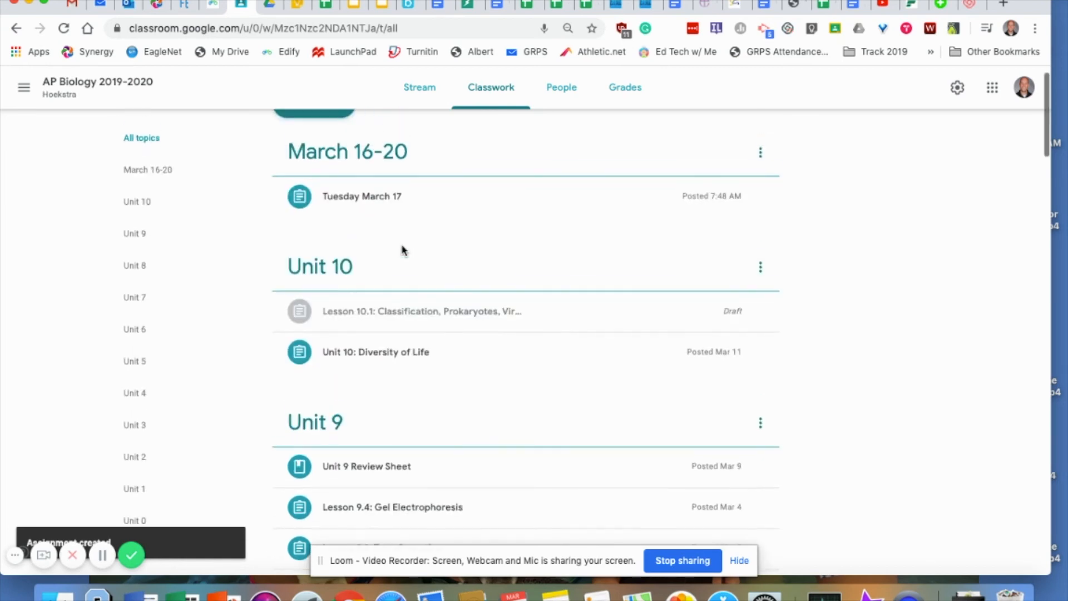
Step: Review the student work page of the Tuesday March 17 assignment, including each student's document copy, and return to the classwork list
{"action": "left_click", "coordinate": [388, 200]}
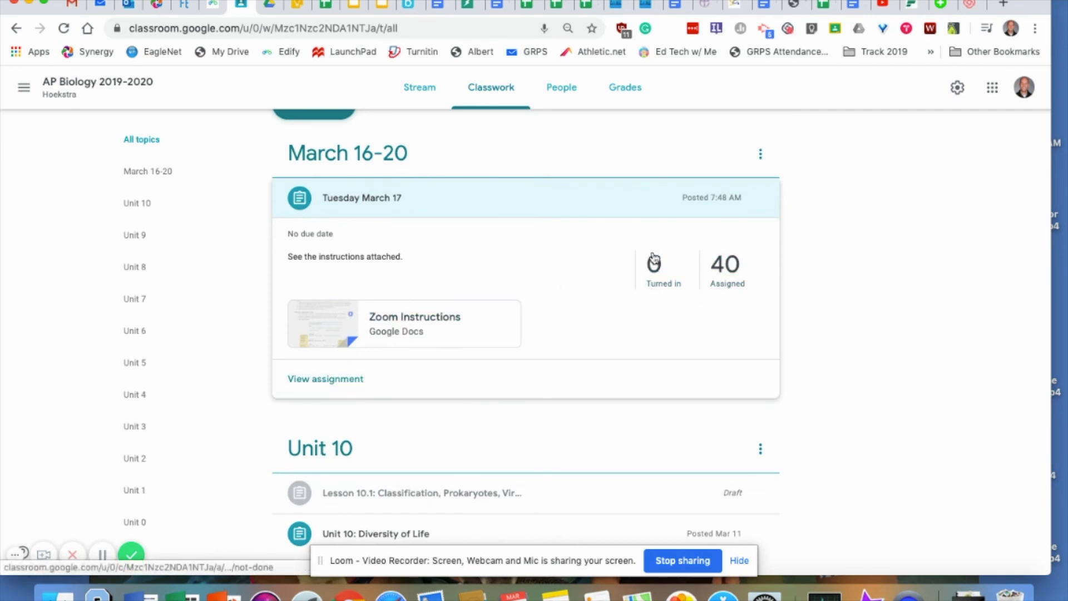
{"action": "left_click", "coordinate": [334, 381]}
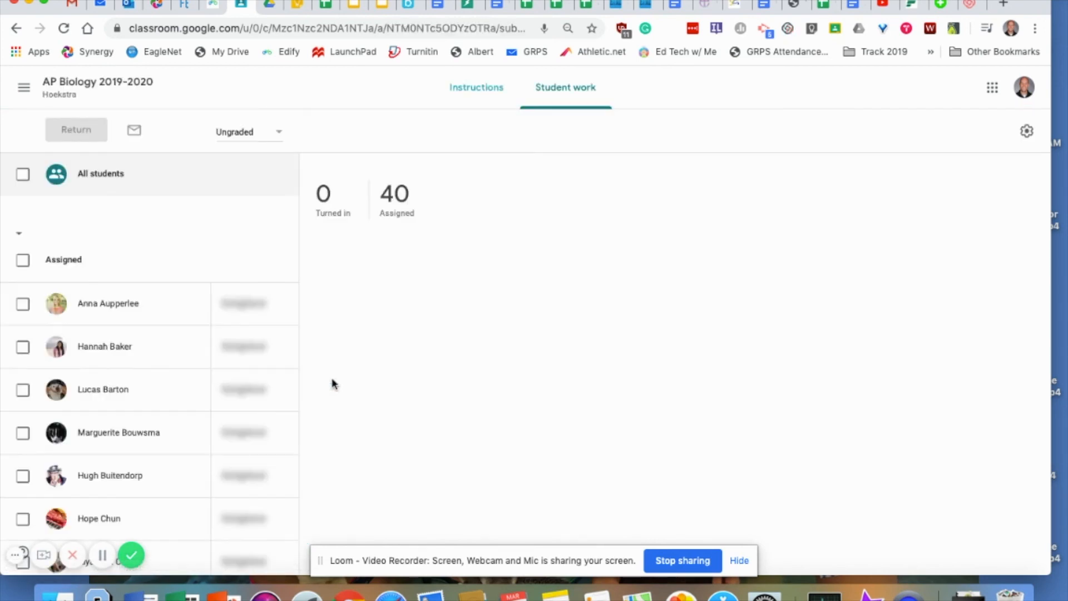
{"action": "scroll", "coordinate": [117, 402], "scroll_direction": "down", "scroll_amount": 15}
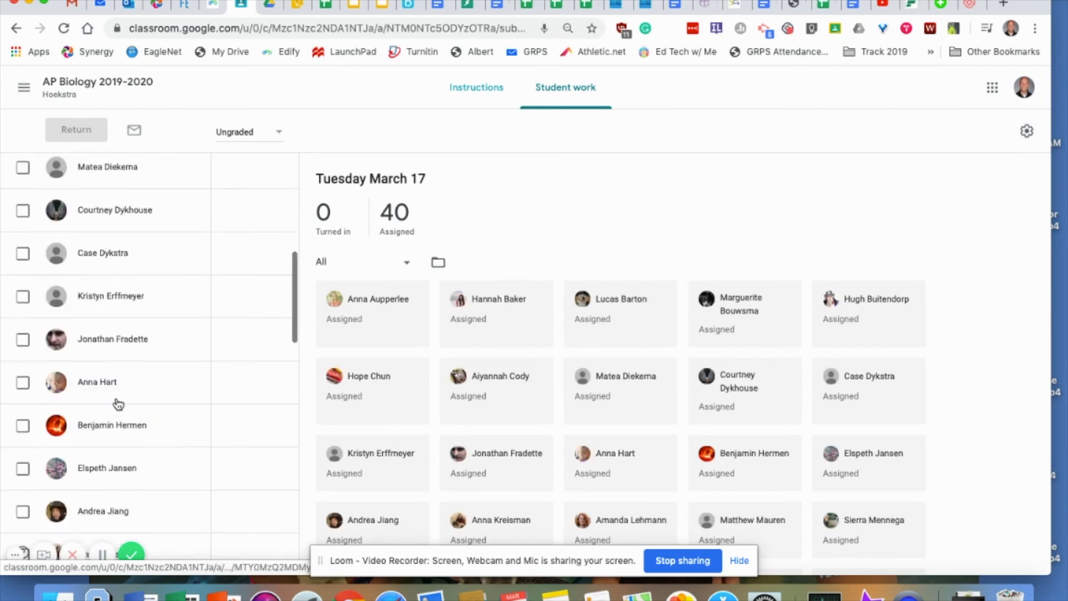
{"action": "scroll", "coordinate": [117, 401], "scroll_direction": "up", "scroll_amount": 15}
{"action": "scroll", "coordinate": [438, 383], "scroll_direction": "down", "scroll_amount": 3}
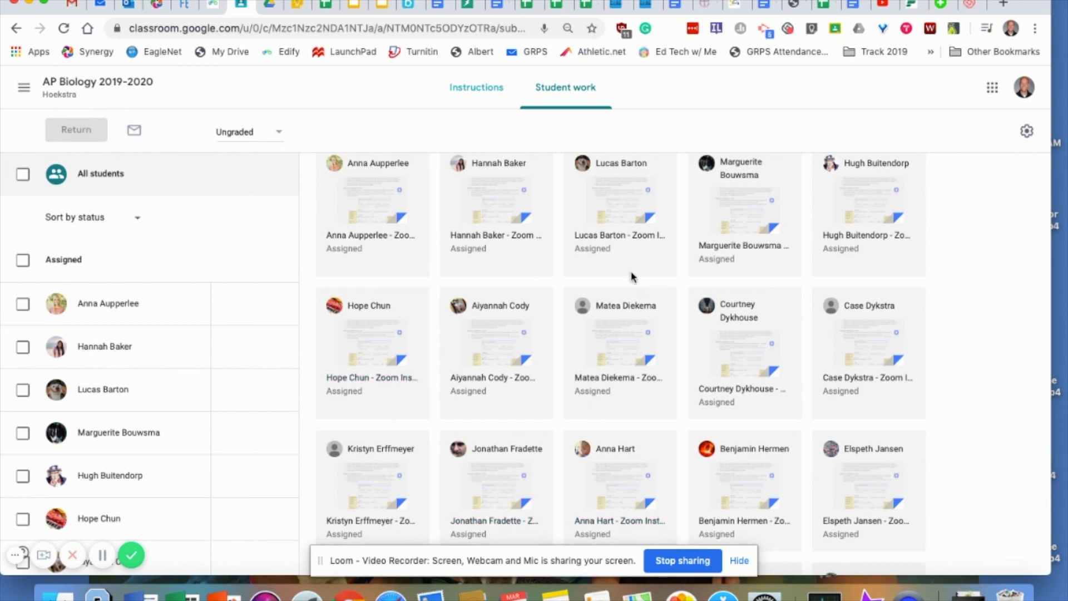
{"action": "scroll", "coordinate": [392, 260], "scroll_direction": "up", "scroll_amount": 3}
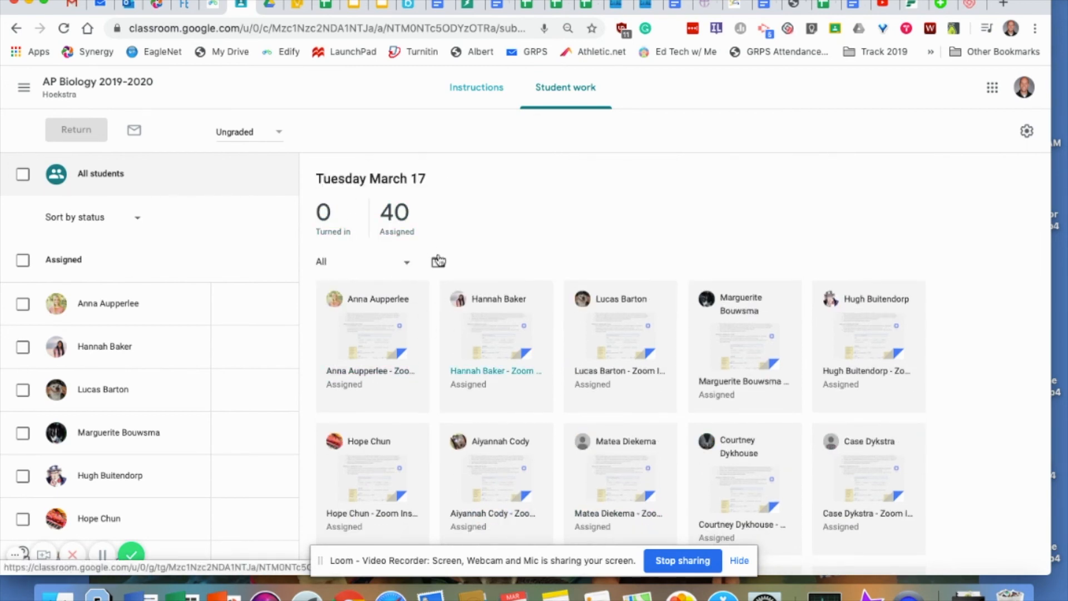
{"action": "left_click", "coordinate": [16, 28]}
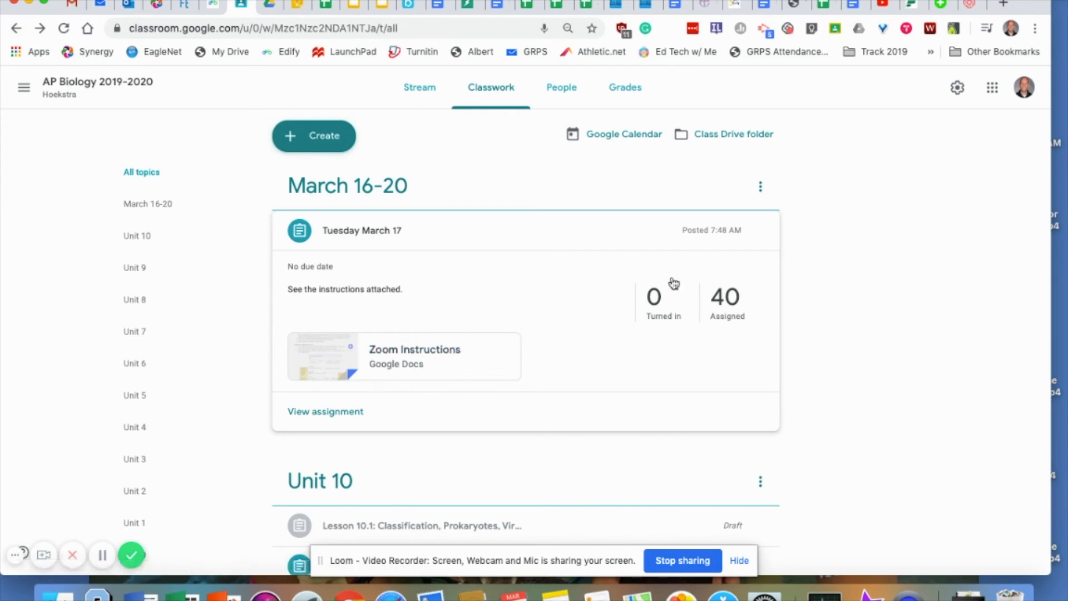
Step: Delete the Tuesday March 17 assignment from the March 16-20 topic
{"action": "left_click", "coordinate": [564, 238]}
{"action": "left_click", "coordinate": [760, 231]}
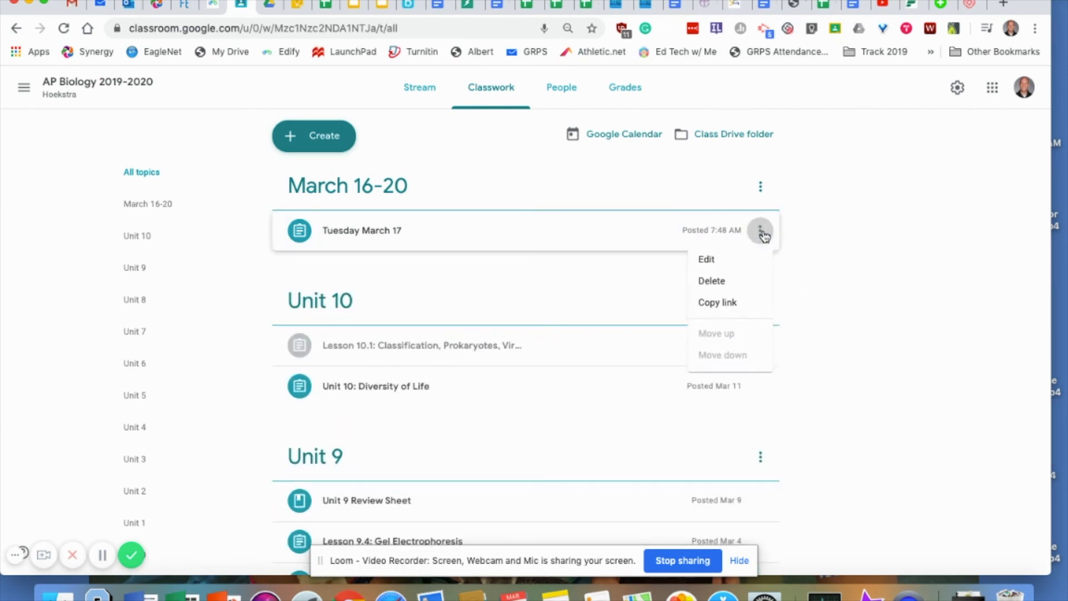
{"action": "left_click", "coordinate": [723, 282]}
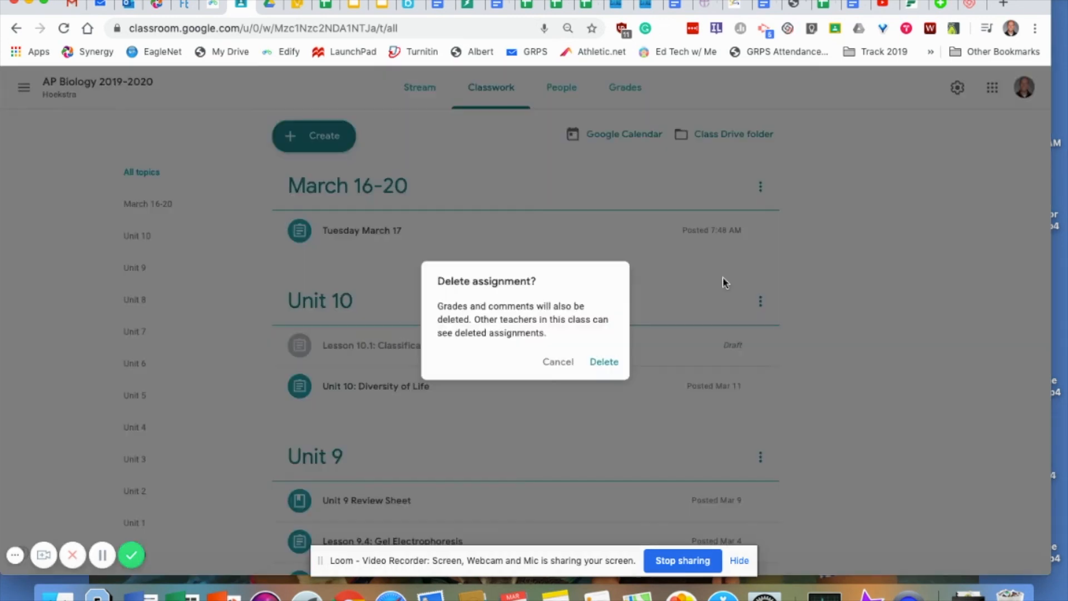
{"action": "left_click", "coordinate": [603, 363]}
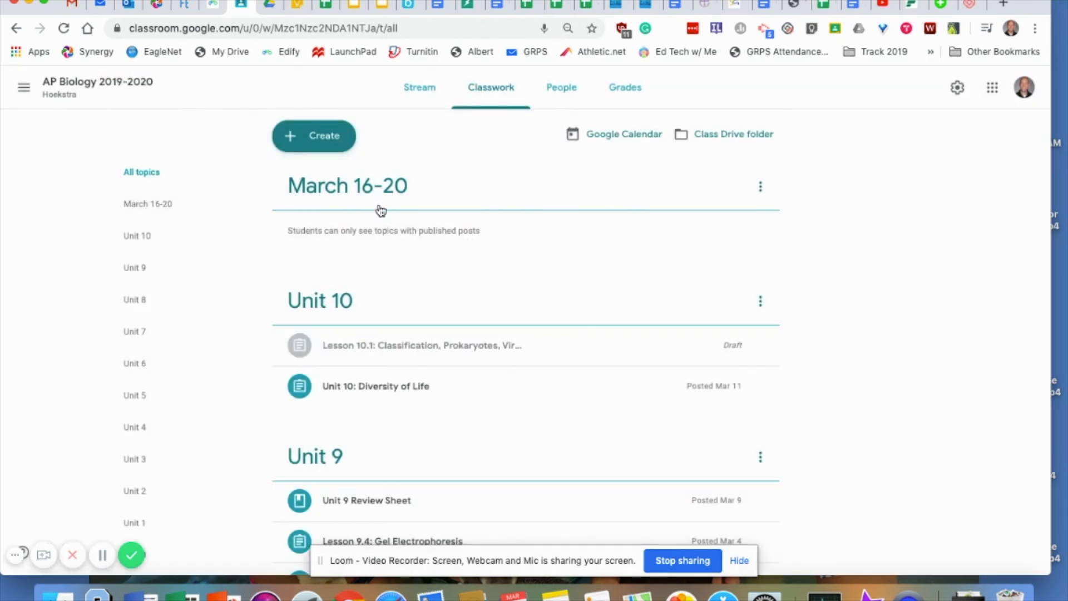
Step: Start a new material post for all students in the AP Biology class under the March 16-20 topic
{"action": "left_click", "coordinate": [334, 137]}
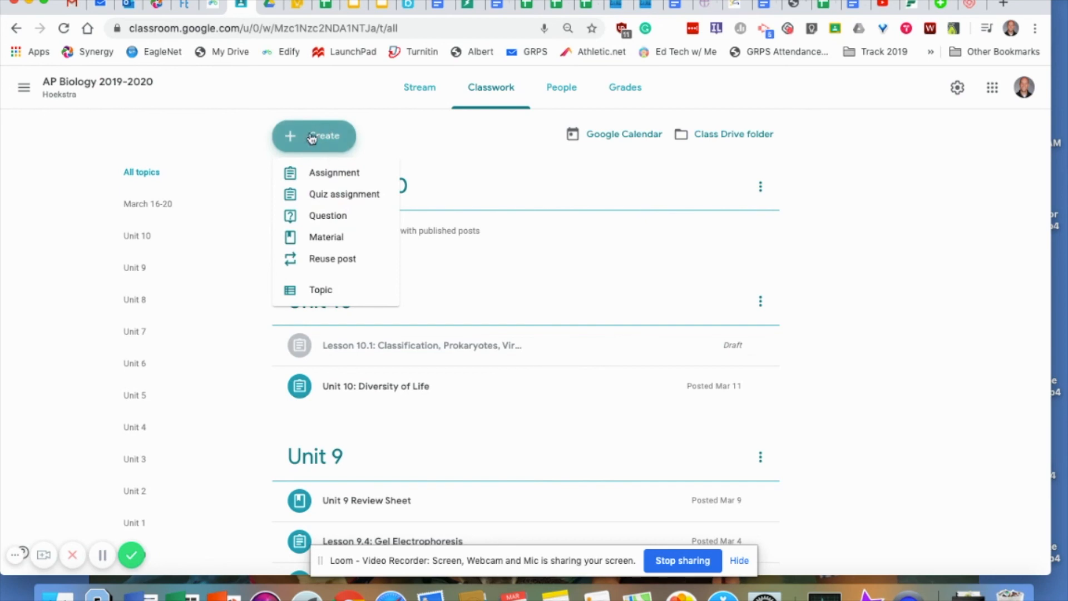
{"action": "left_click", "coordinate": [326, 240]}
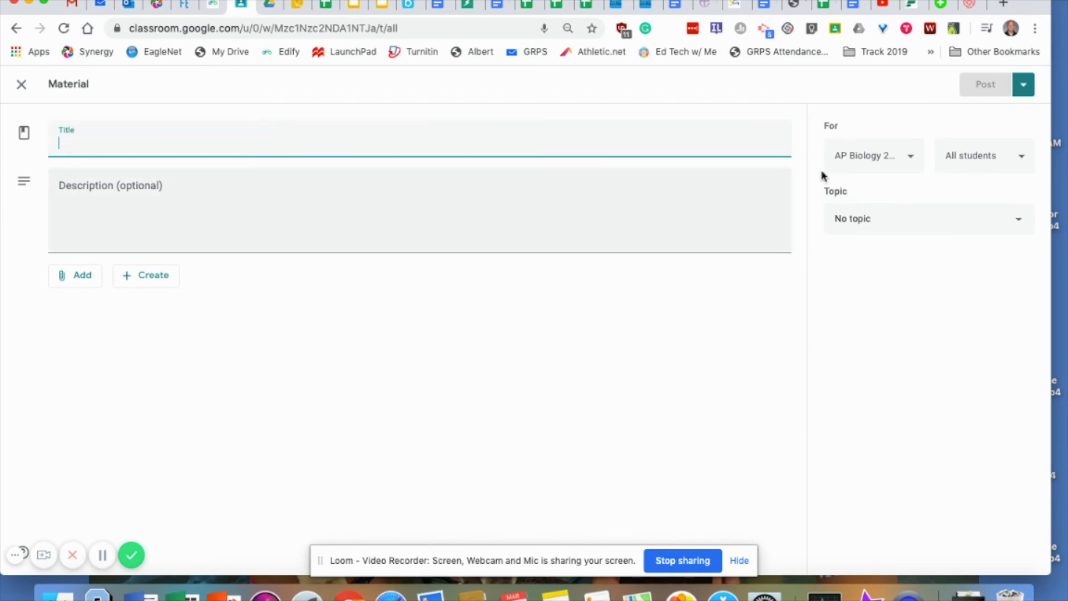
{"action": "left_click", "coordinate": [906, 158]}
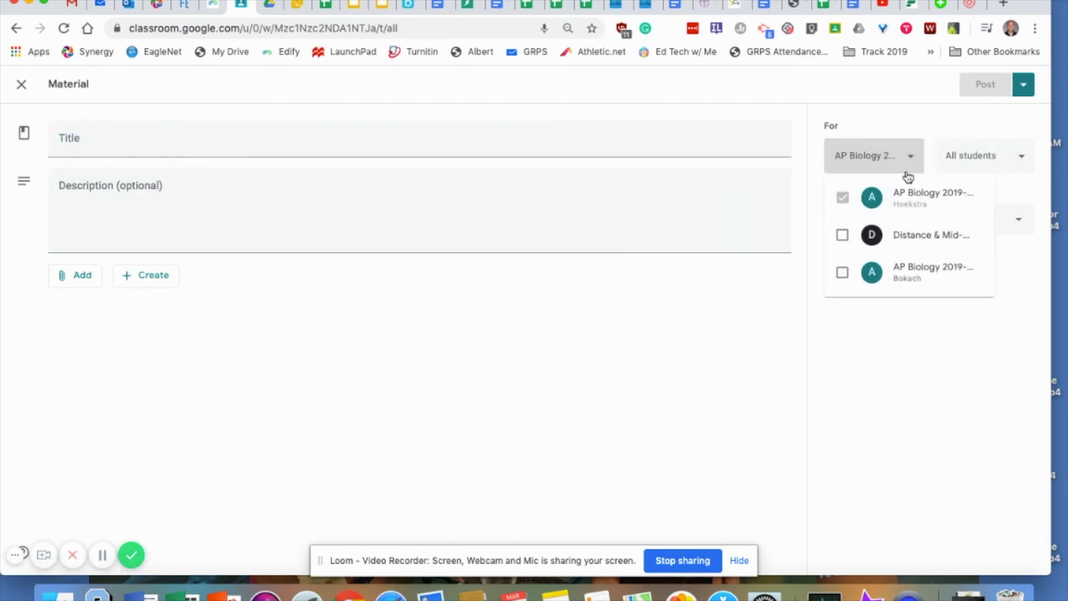
{"action": "left_click", "coordinate": [1016, 219]}
{"action": "left_click", "coordinate": [1016, 219]}
{"action": "left_click", "coordinate": [934, 194]}
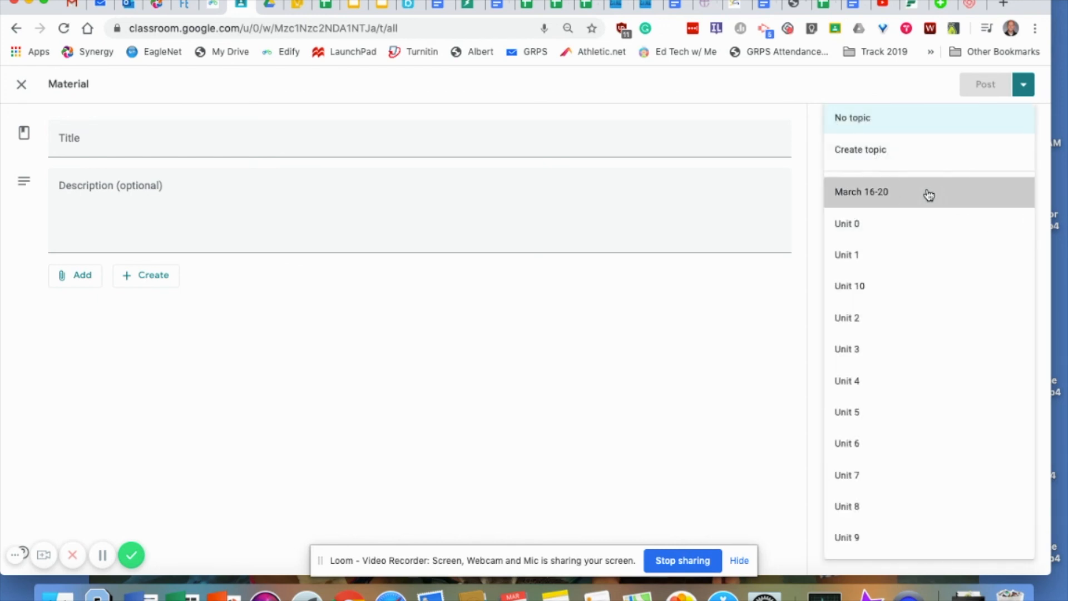
Step: Attach the Zoom Instructions document from Google Drive to the material, and close it untitled without posting
{"action": "left_click", "coordinate": [69, 280]}
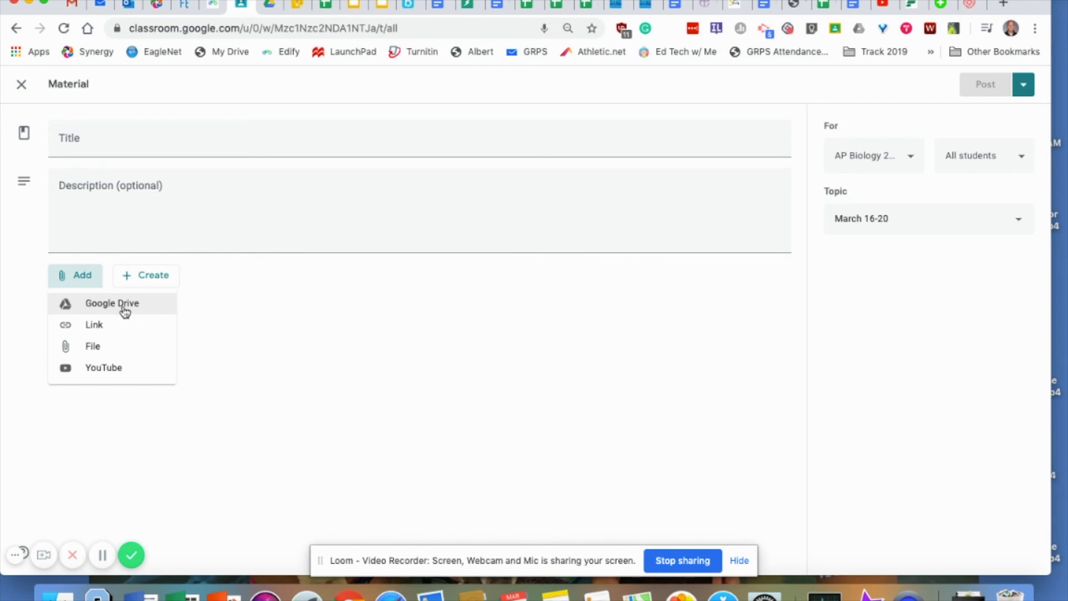
{"action": "left_click", "coordinate": [126, 310]}
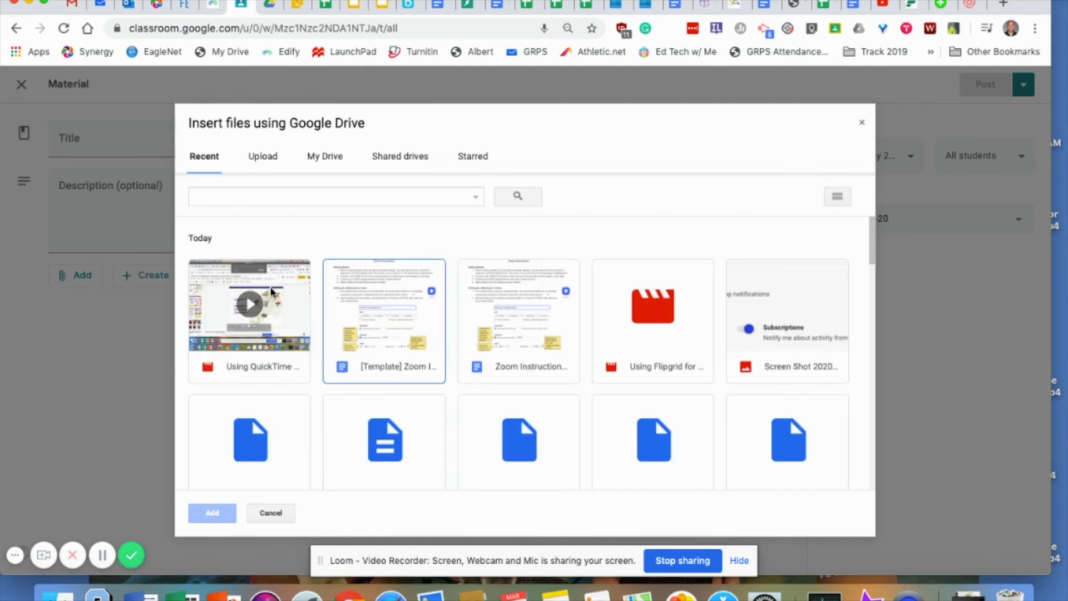
{"action": "left_click", "coordinate": [411, 323]}
{"action": "left_click", "coordinate": [502, 327]}
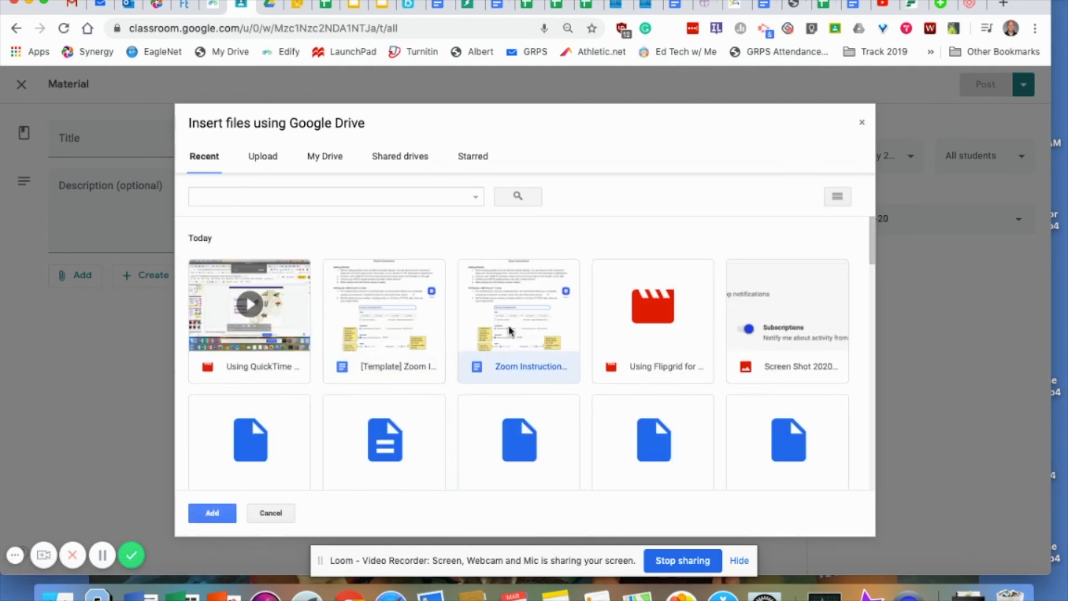
{"action": "left_click", "coordinate": [215, 511]}
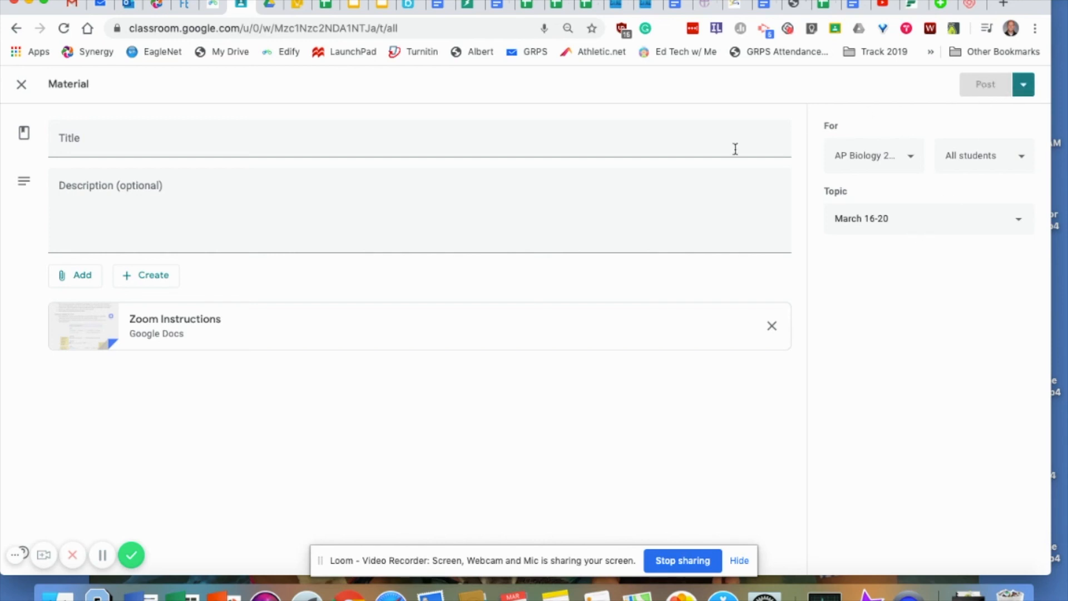
{"action": "left_click", "coordinate": [415, 139]}
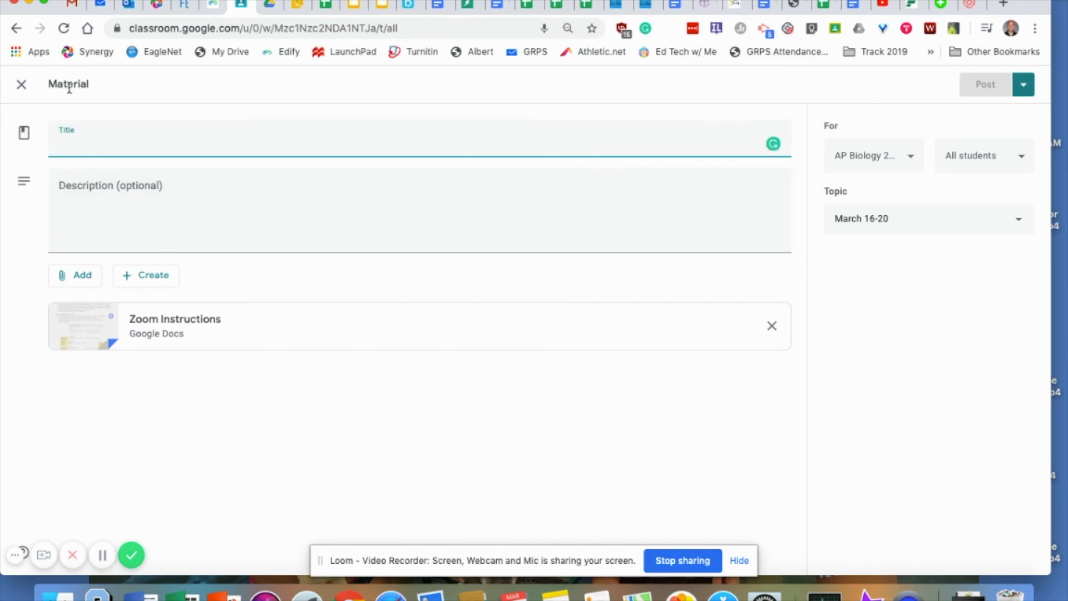
{"action": "left_click", "coordinate": [21, 84]}
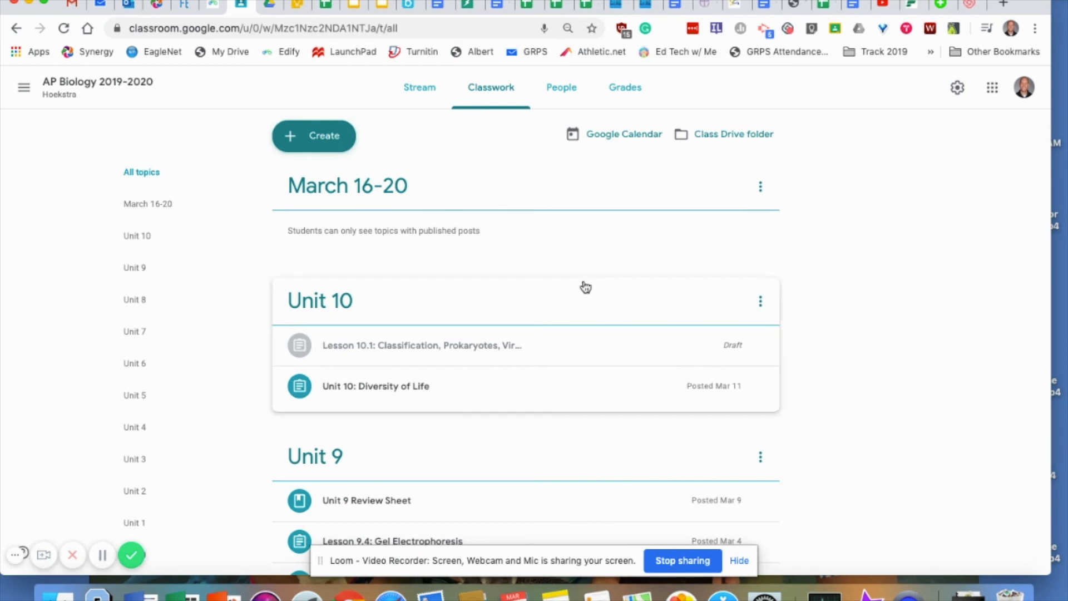
{"action": "scroll", "coordinate": [585, 287], "scroll_direction": "down", "scroll_amount": 1}
{"action": "scroll", "coordinate": [585, 287], "scroll_direction": "up", "scroll_amount": 1}
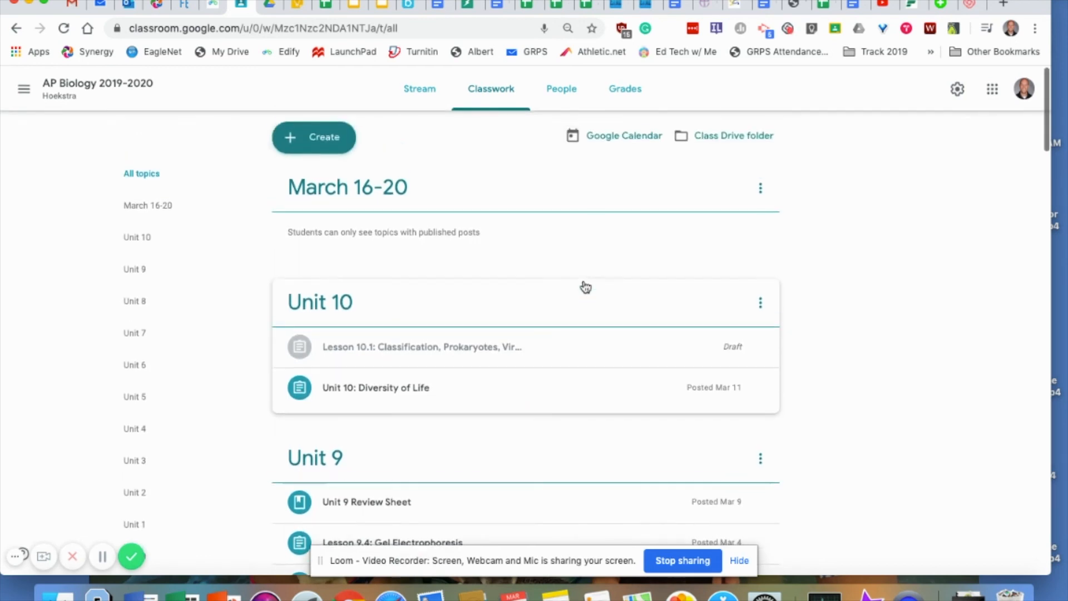